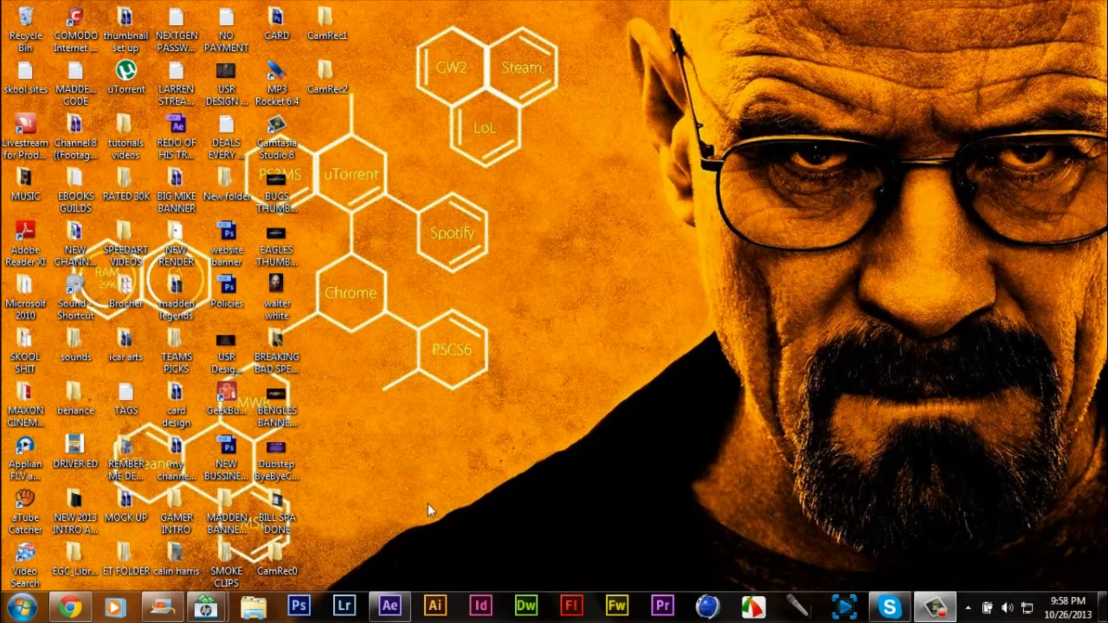
# Create Comp 1 with the HDTV 1080 29.97 preset (1920×1080) at Full resolution, 28 seconds long.
pyautogui.click(400, 614)
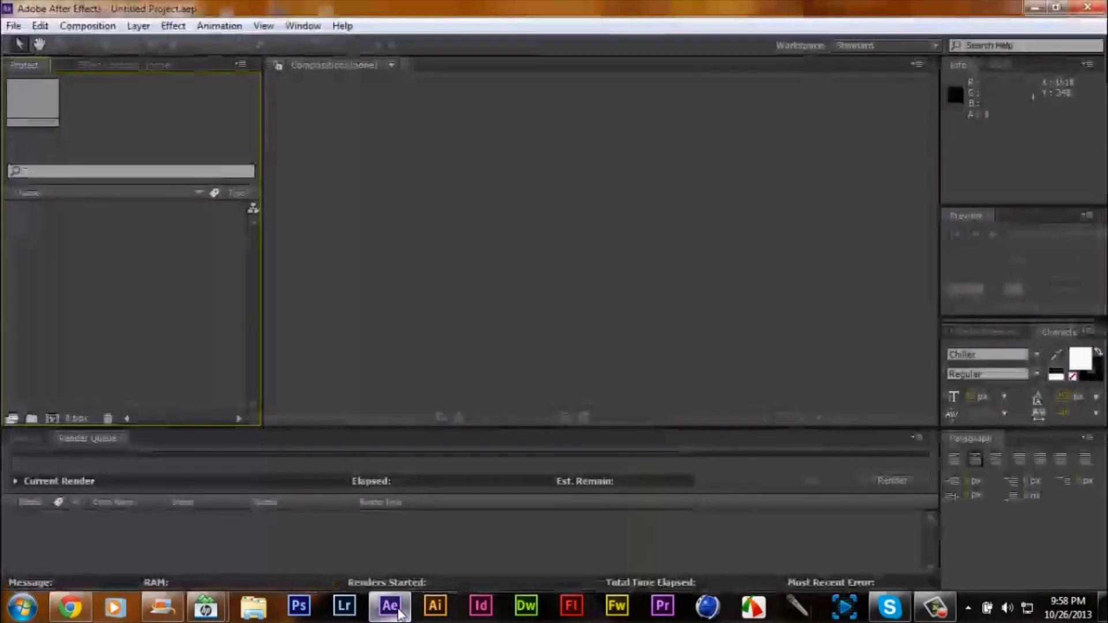
pyautogui.click(94, 26)
pyautogui.click(145, 43)
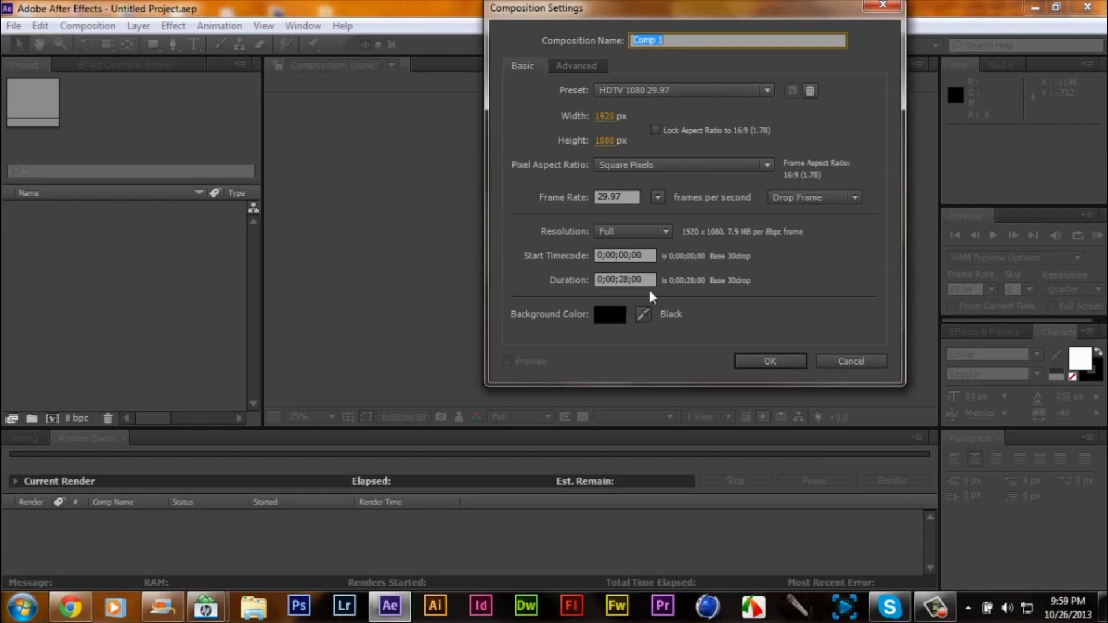
pyautogui.click(664, 231)
pyautogui.click(660, 230)
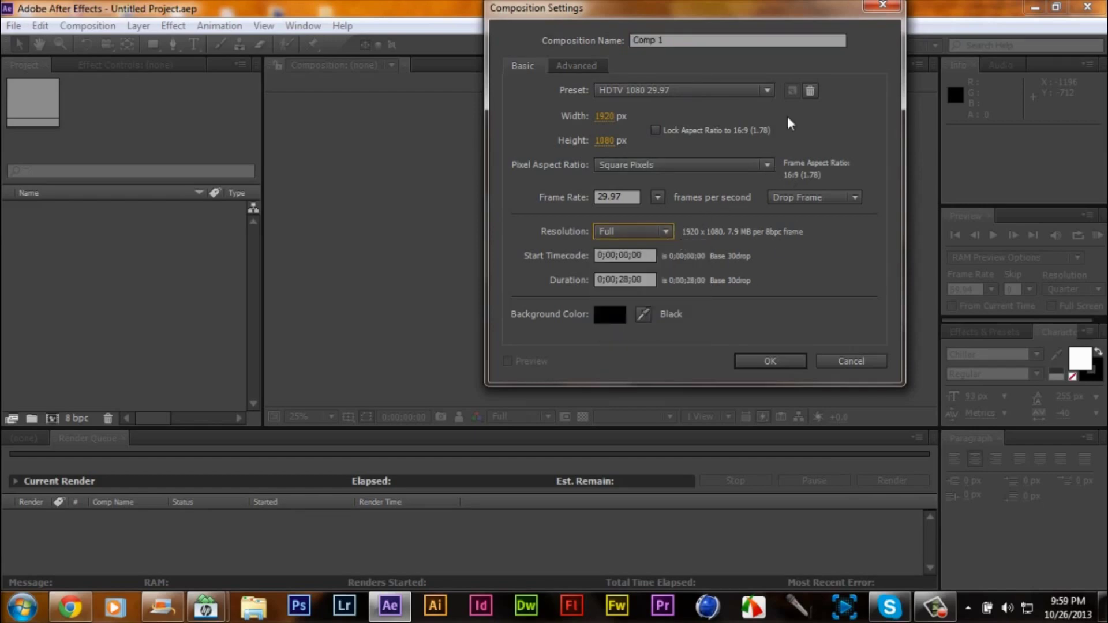
pyautogui.click(765, 91)
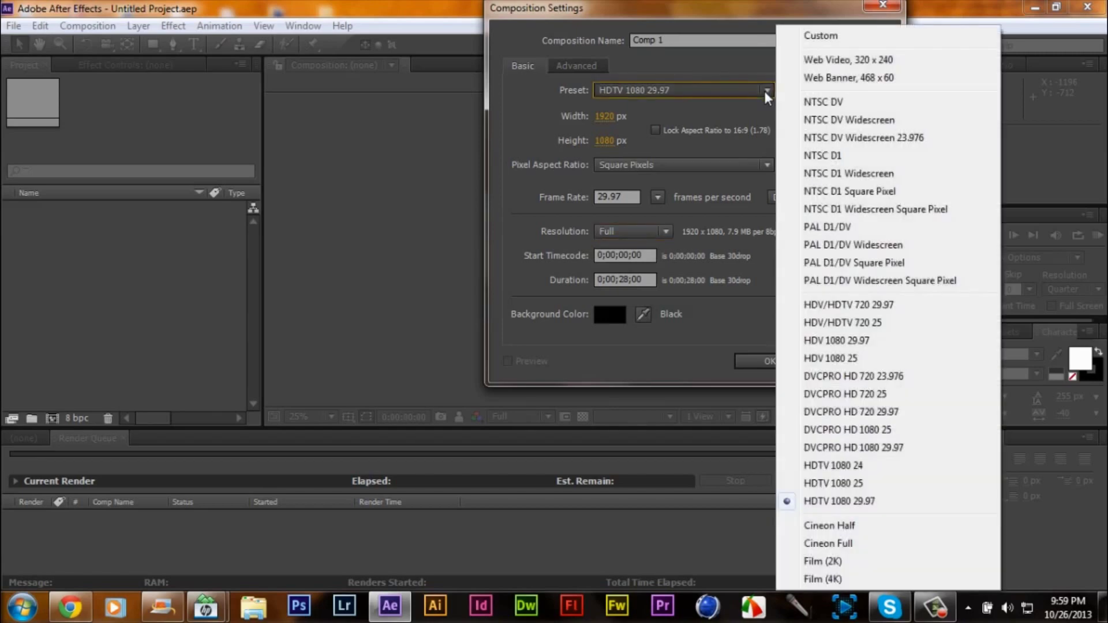
pyautogui.click(764, 91)
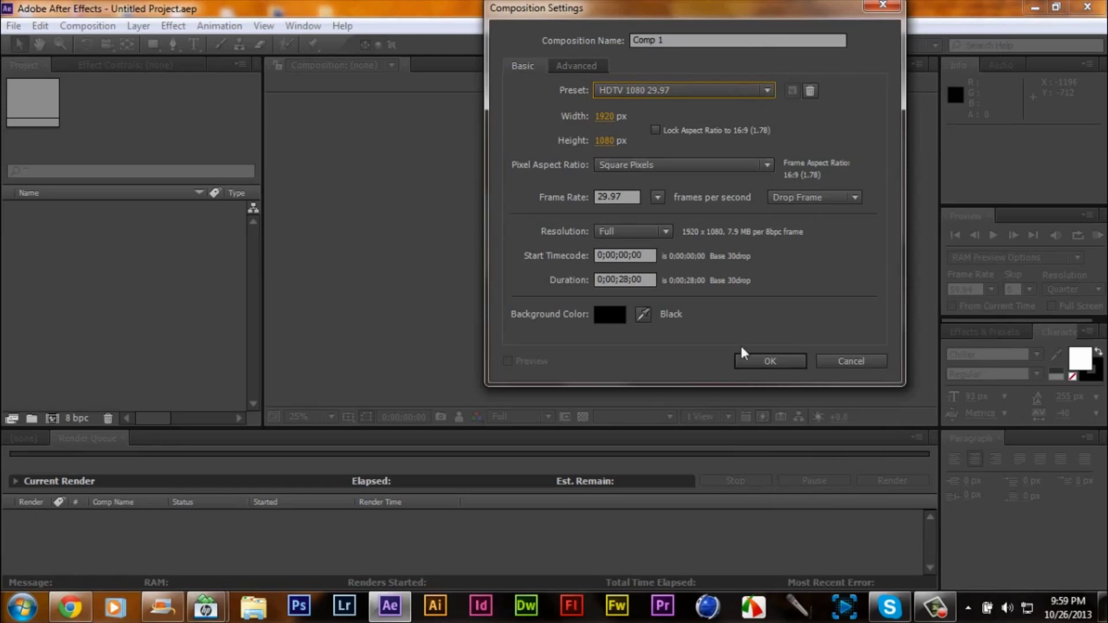
pyautogui.click(767, 361)
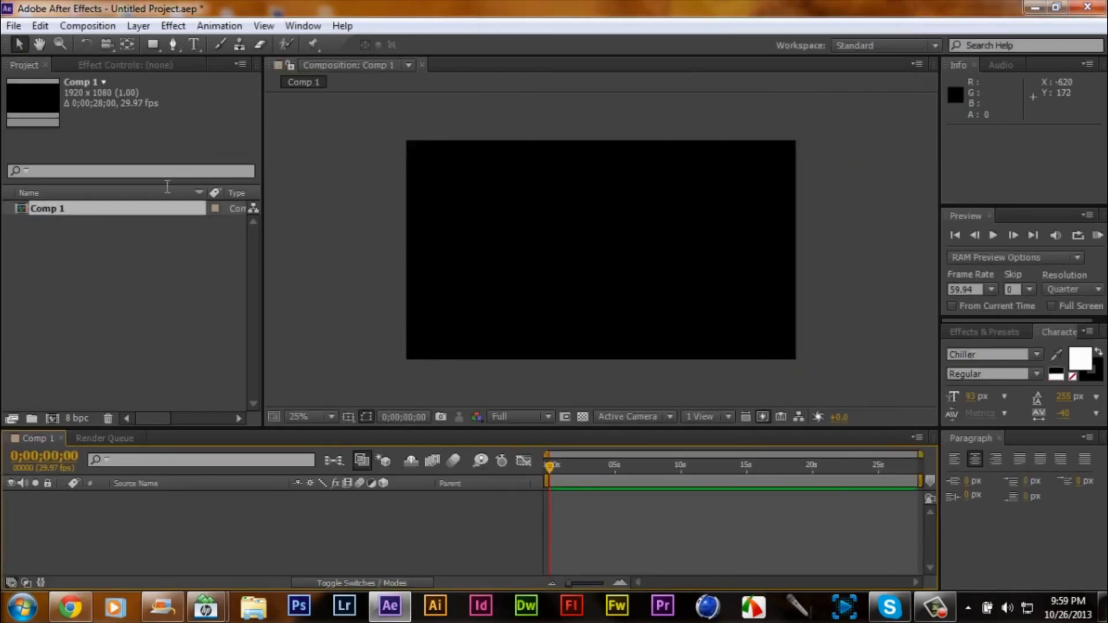
# Import BILL SPA DONE.mov from the BILL SPA DONE folder into the Project panel.
pyautogui.click(1035, 8)
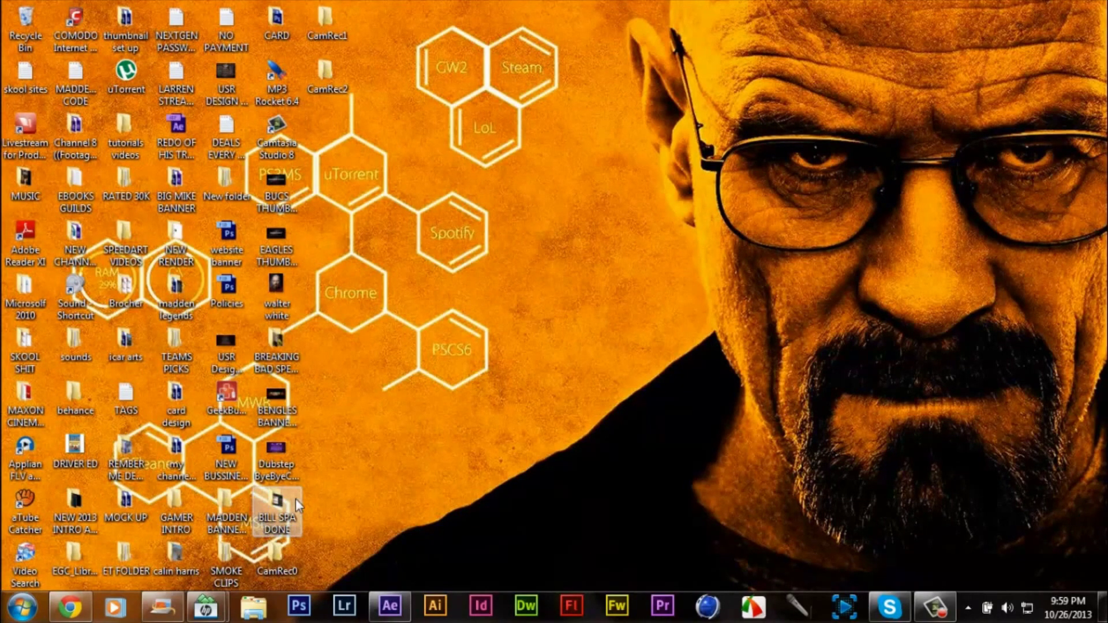
pyautogui.doubleClick(296, 498)
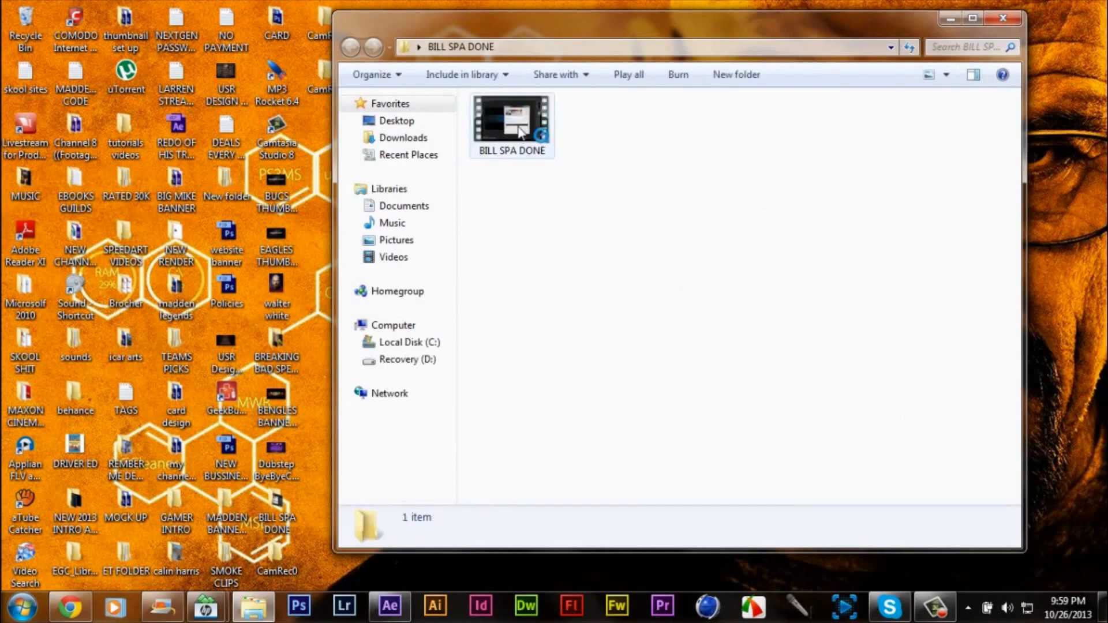
pyautogui.moveTo(533, 130); pyautogui.dragTo(617, 214)
pyautogui.moveTo(701, 433); pyautogui.dragTo(68, 316)
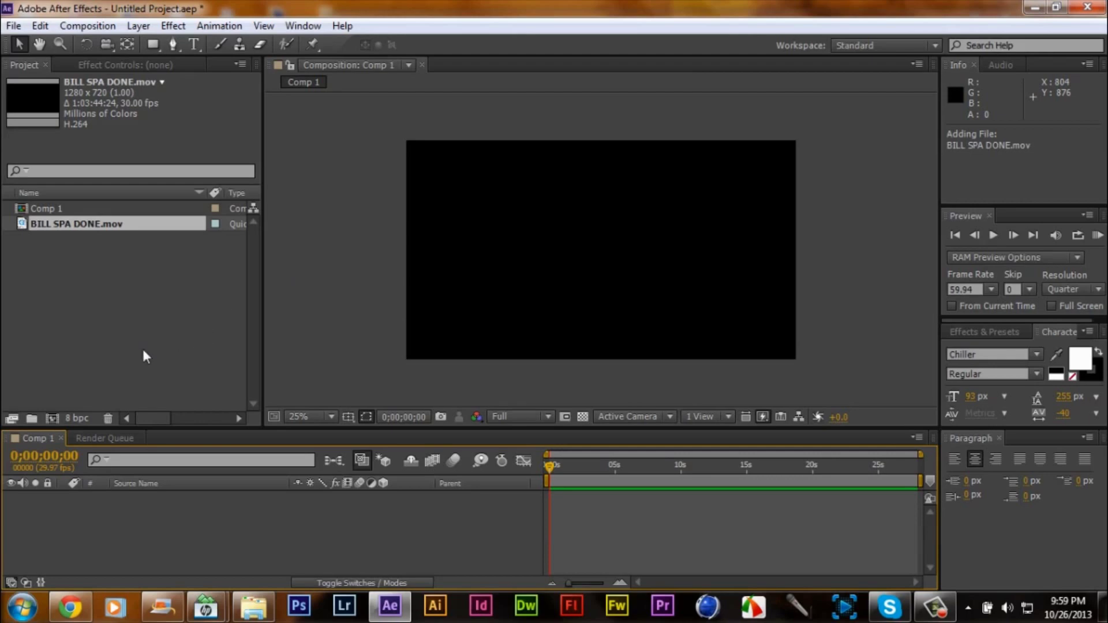
# Import the Leap of Faith dubstep mp3 from the desktop into the project.
pyautogui.press('super+Down')
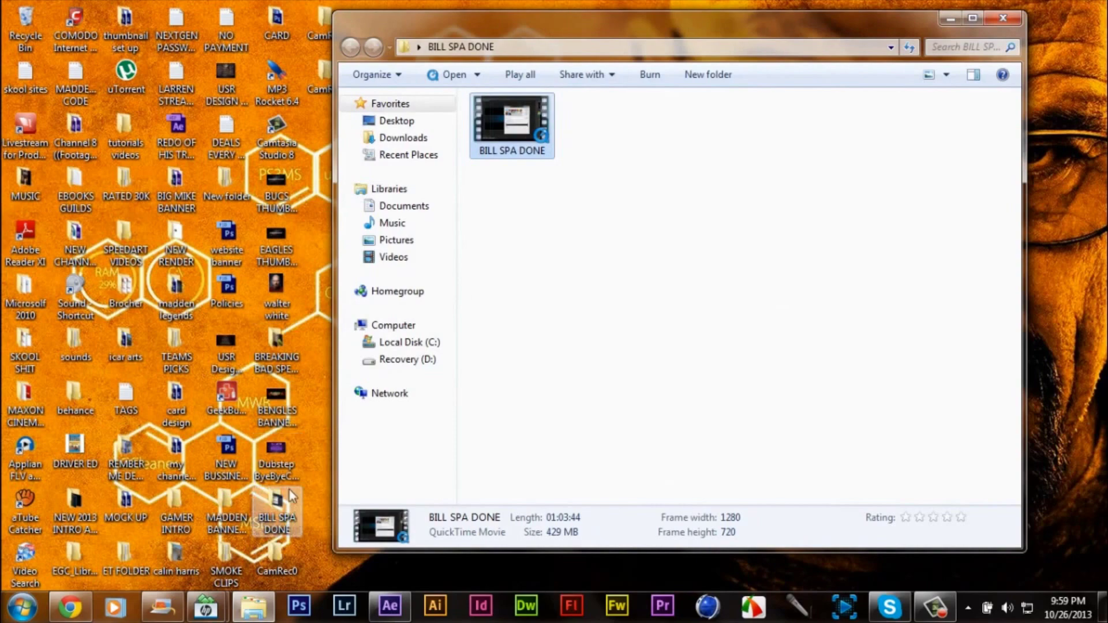
pyautogui.moveTo(276, 452); pyautogui.dragTo(398, 608)
pyautogui.moveTo(362, 543); pyautogui.dragTo(116, 338)
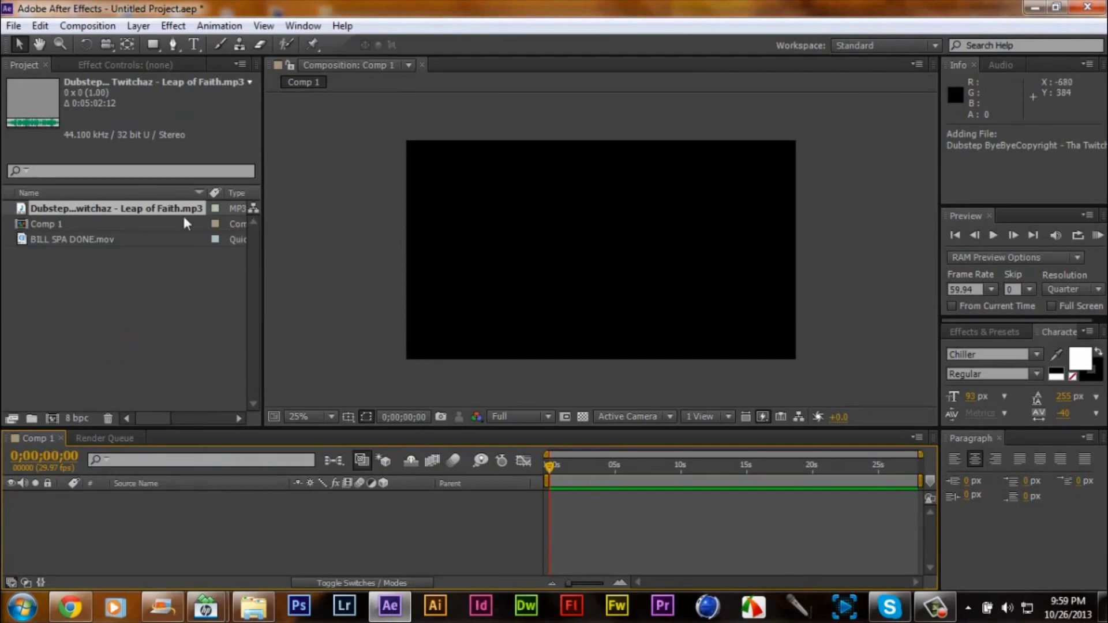
# Add the Leap of Faith mp3 as an audio layer in the Comp 1 timeline.
pyautogui.click(44, 223)
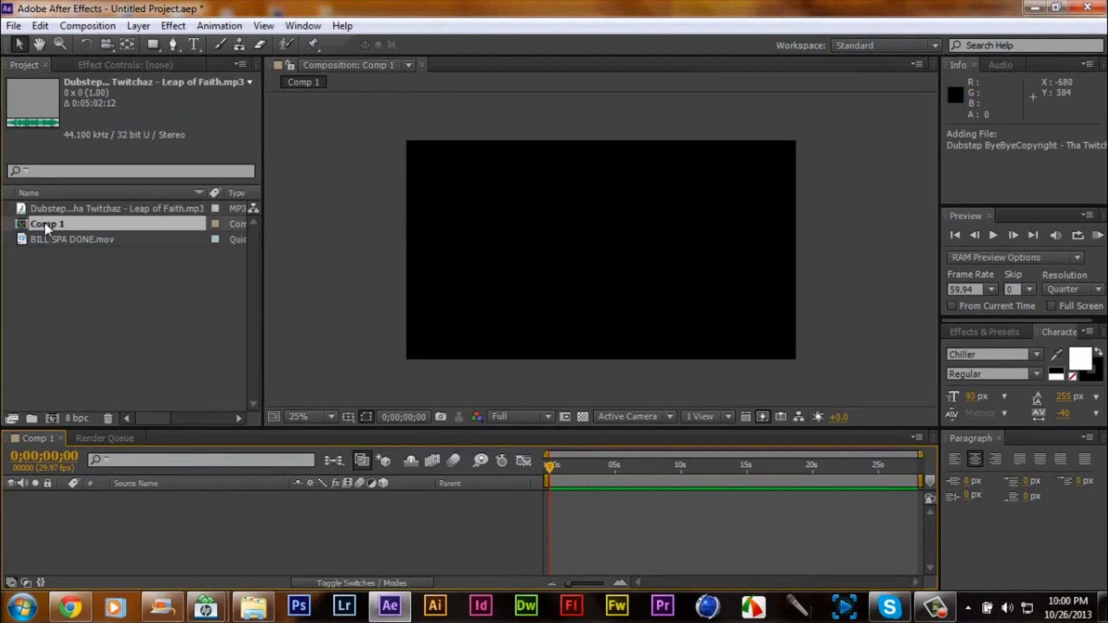
pyautogui.click(58, 213)
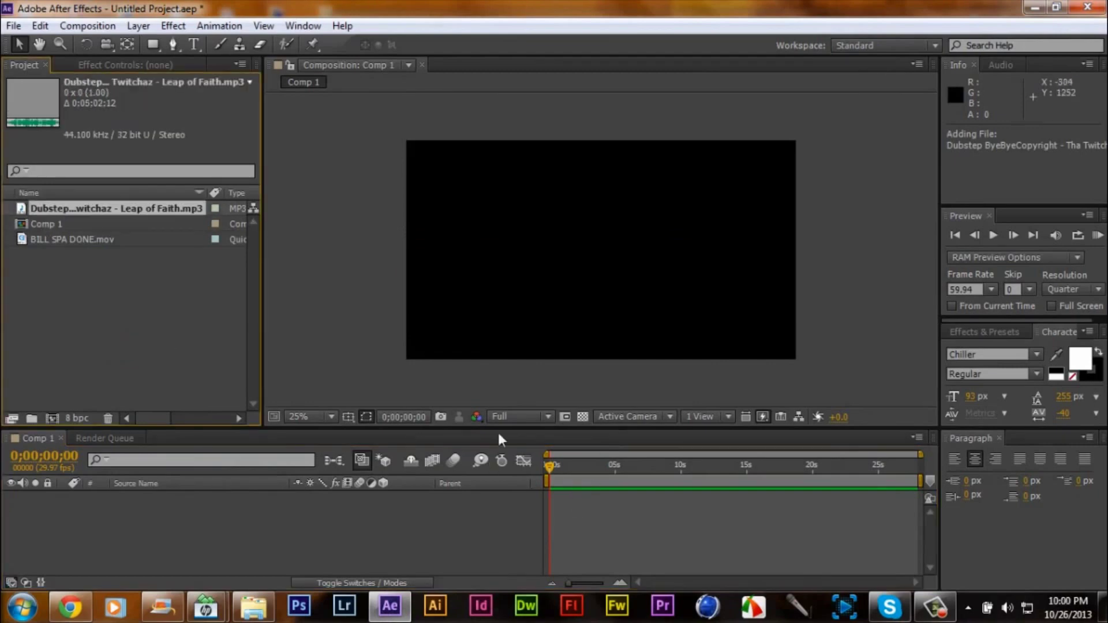
pyautogui.click(59, 233)
pyautogui.click(61, 211)
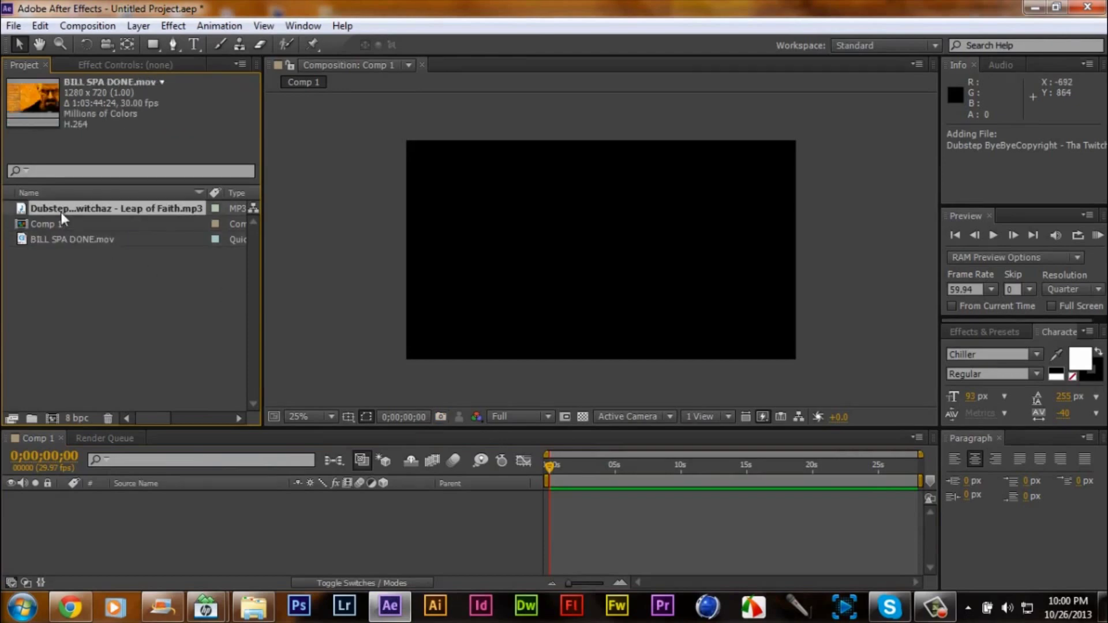
pyautogui.click(64, 223)
pyautogui.click(67, 240)
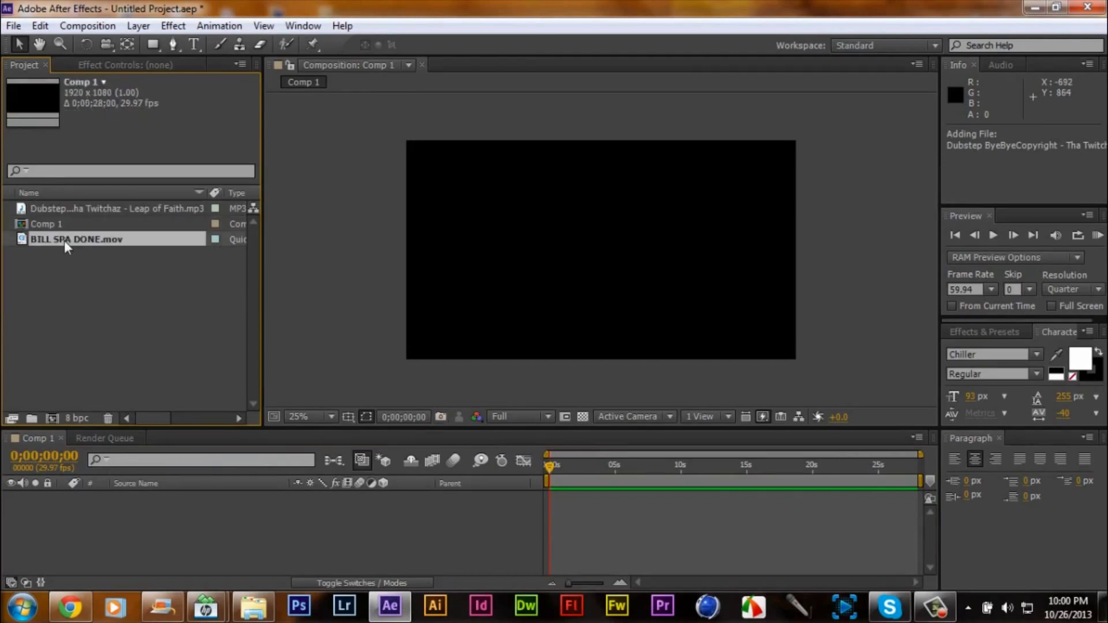
pyautogui.click(74, 204)
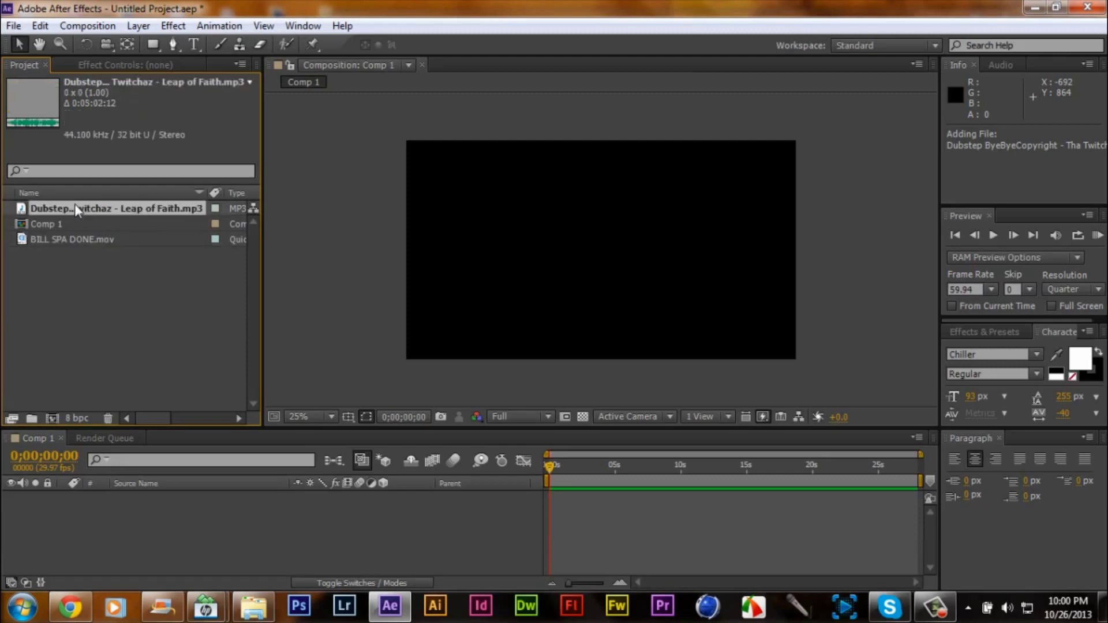
pyautogui.moveTo(76, 207); pyautogui.dragTo(152, 526)
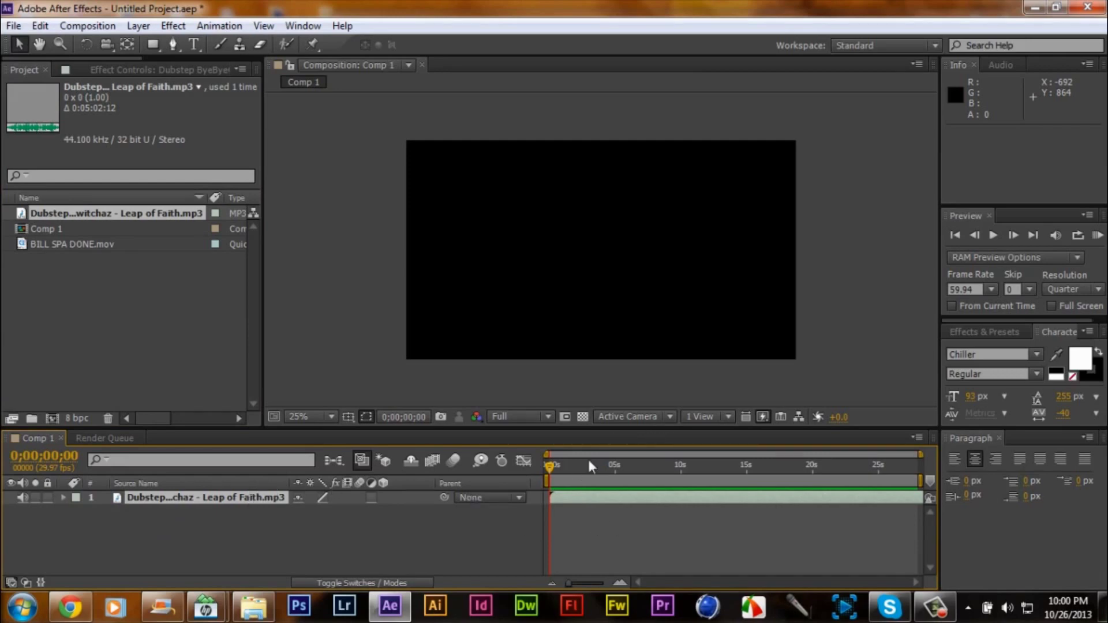
# Lengthen Comp 1's duration in Composition Settings and widen the timeline view.
pyautogui.click(89, 26)
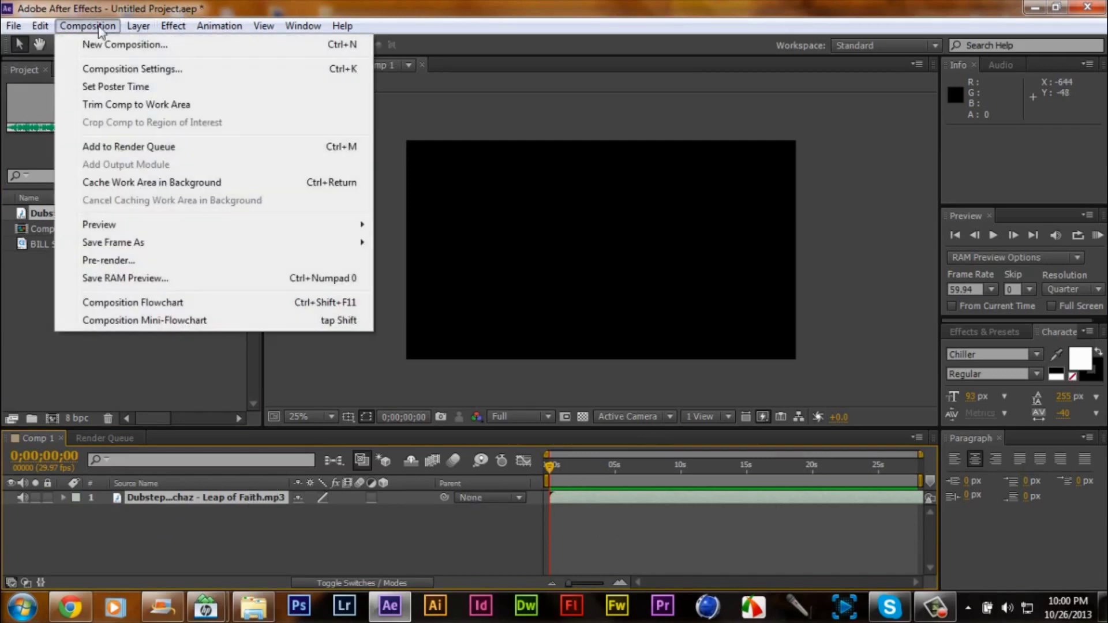
pyautogui.click(173, 67)
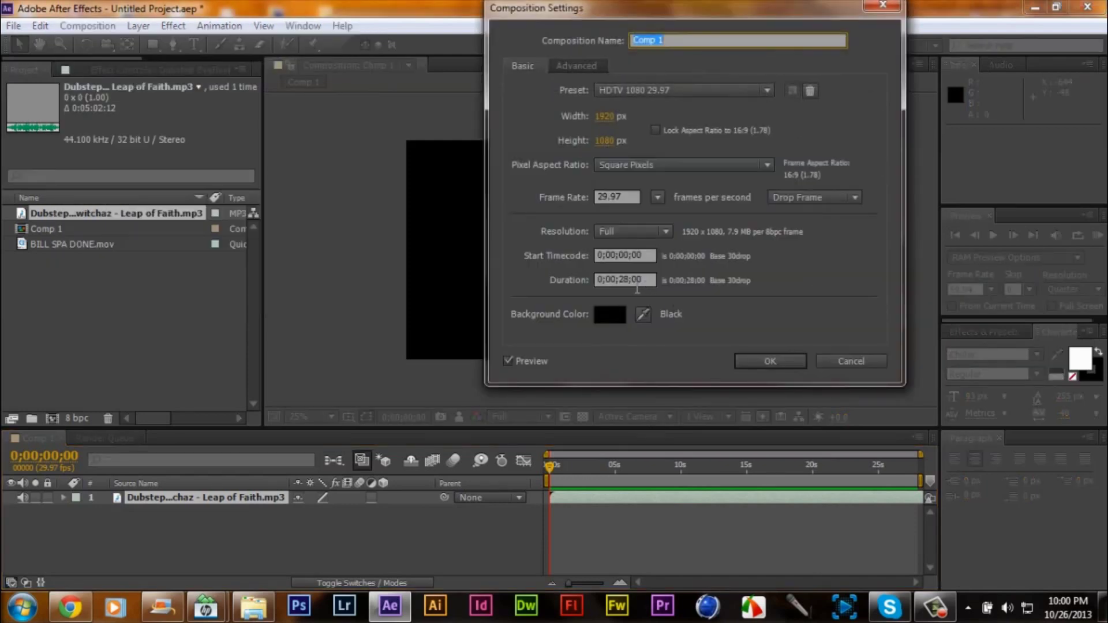
pyautogui.click(619, 281)
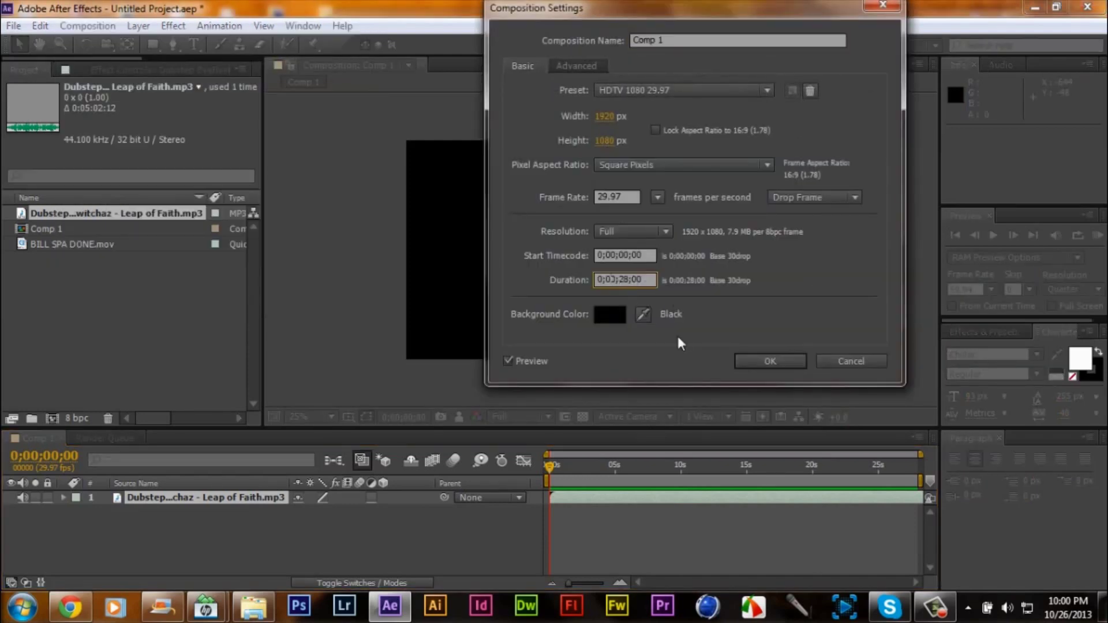
pyautogui.write('1')
pyautogui.press('BackSpace')
pyautogui.write('01')
pyautogui.click(767, 359)
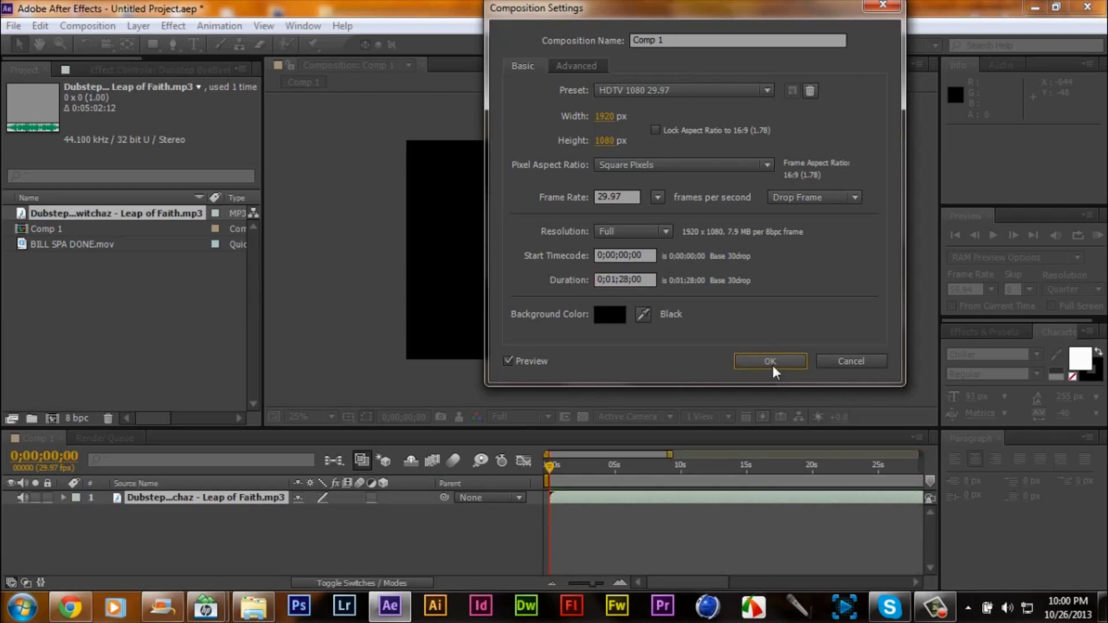
pyautogui.click(771, 361)
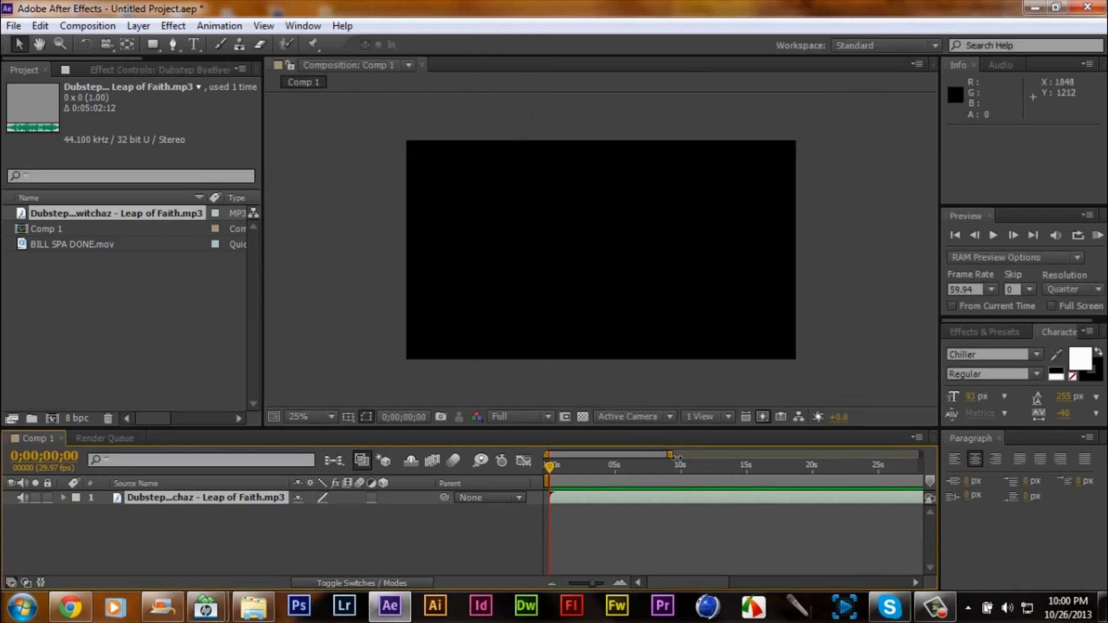
pyautogui.moveTo(677, 457); pyautogui.dragTo(921, 456)
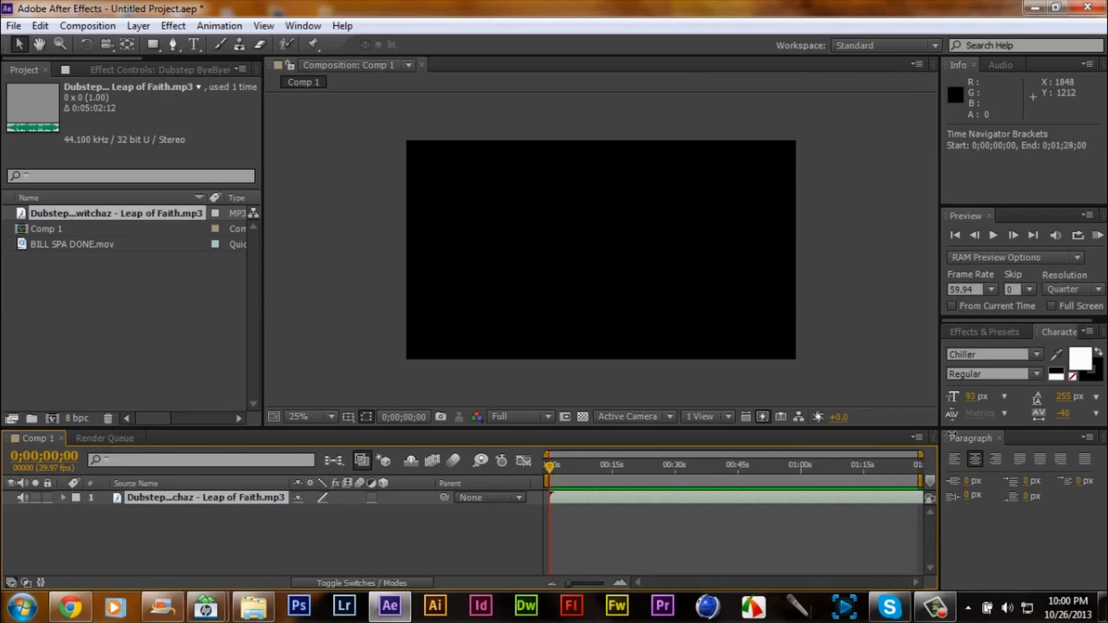
# Correct Comp 1's duration to 0;11;28;00 and zoom the timeline out to show it.
pyautogui.click(89, 26)
pyautogui.click(344, 69)
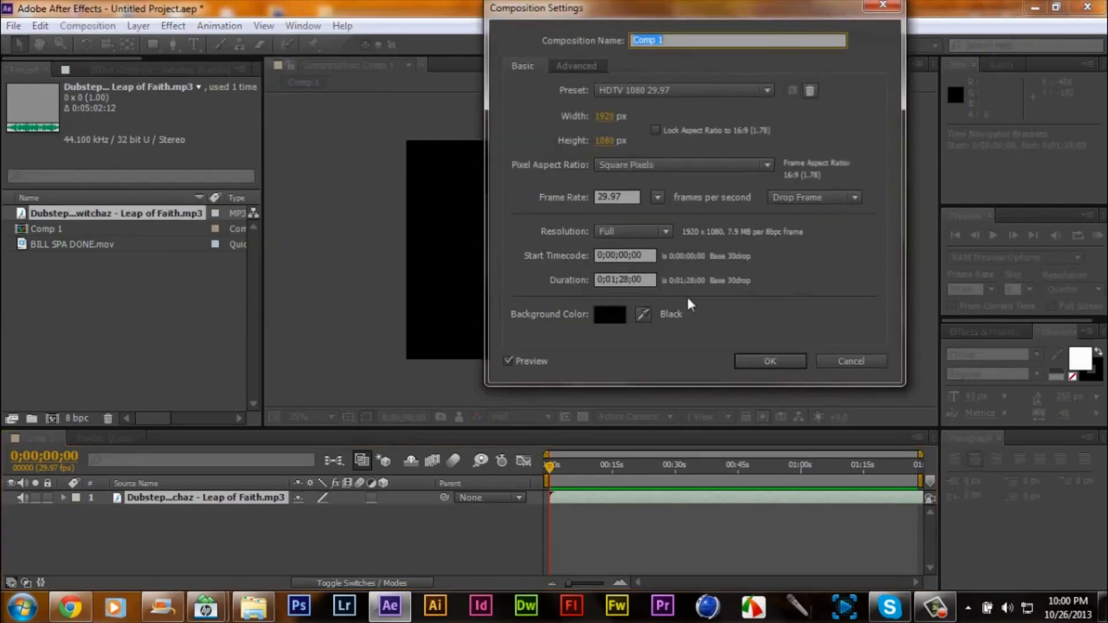
pyautogui.click(617, 281)
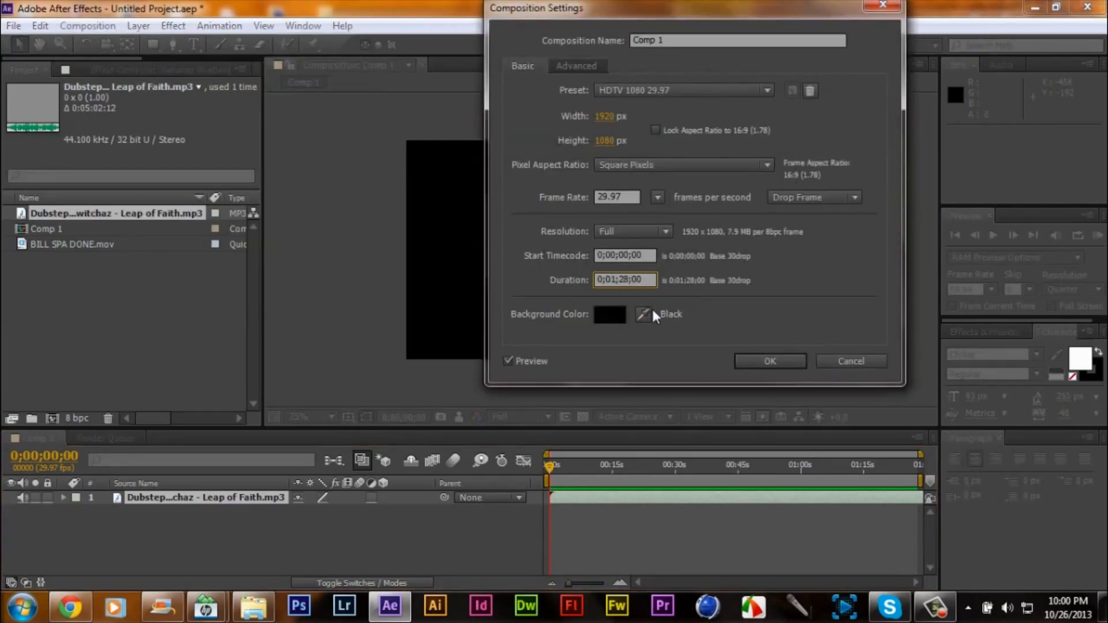
pyautogui.press('BackSpace')
pyautogui.write('1')
pyautogui.click(771, 360)
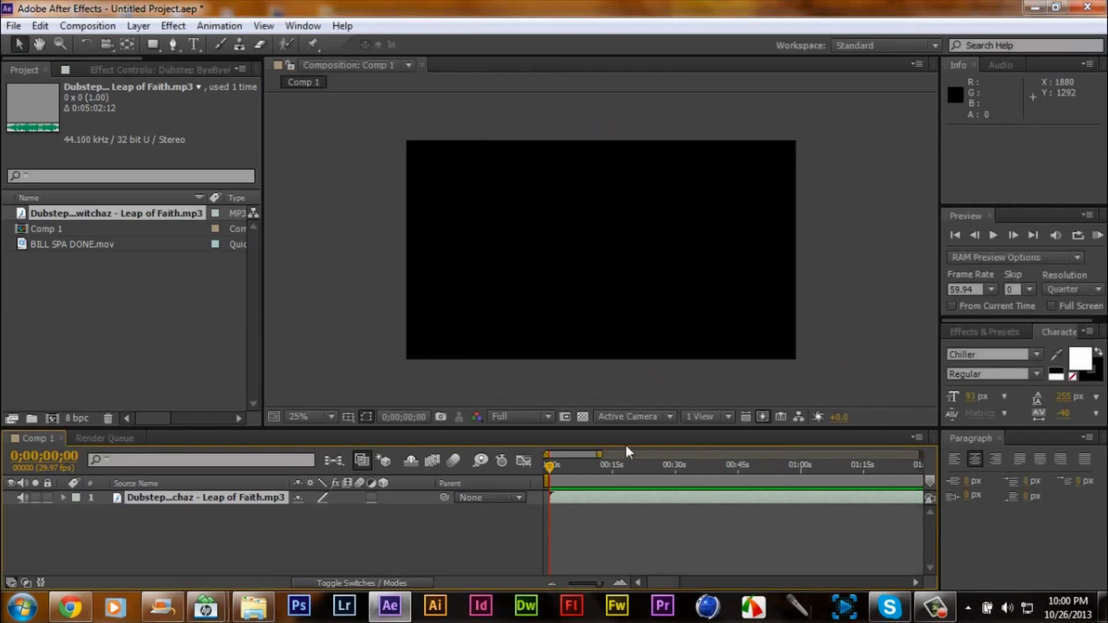
pyautogui.moveTo(599, 454); pyautogui.dragTo(818, 457)
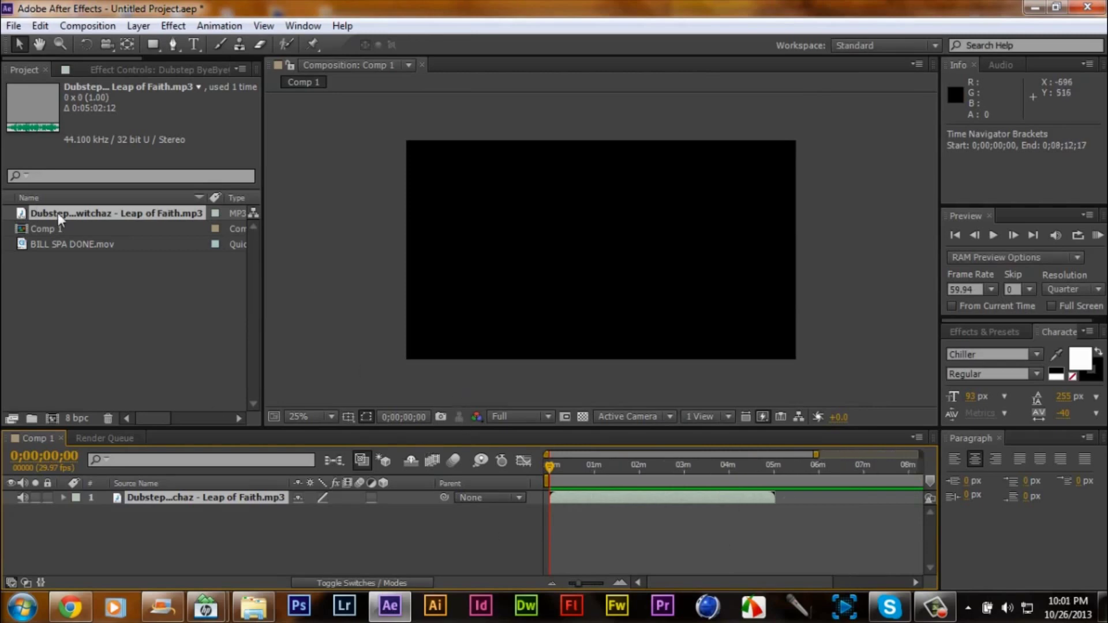
# Place BILL SPA DONE.mov into Comp 1 and preview at Quarter resolution.
pyautogui.click(61, 243)
pyautogui.moveTo(61, 243); pyautogui.dragTo(133, 493)
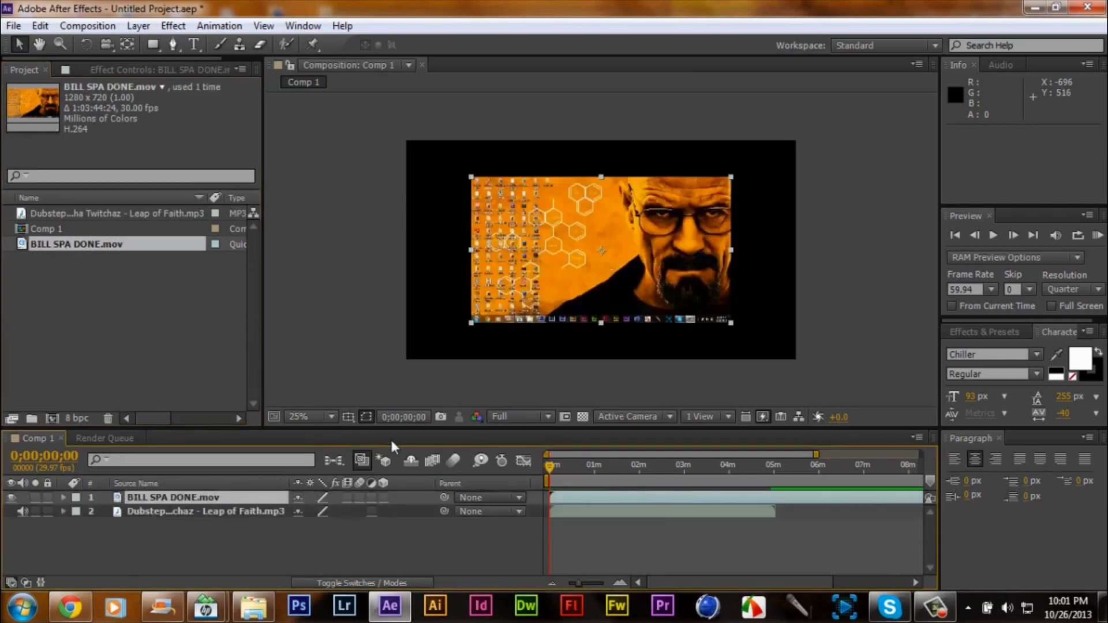
pyautogui.click(541, 417)
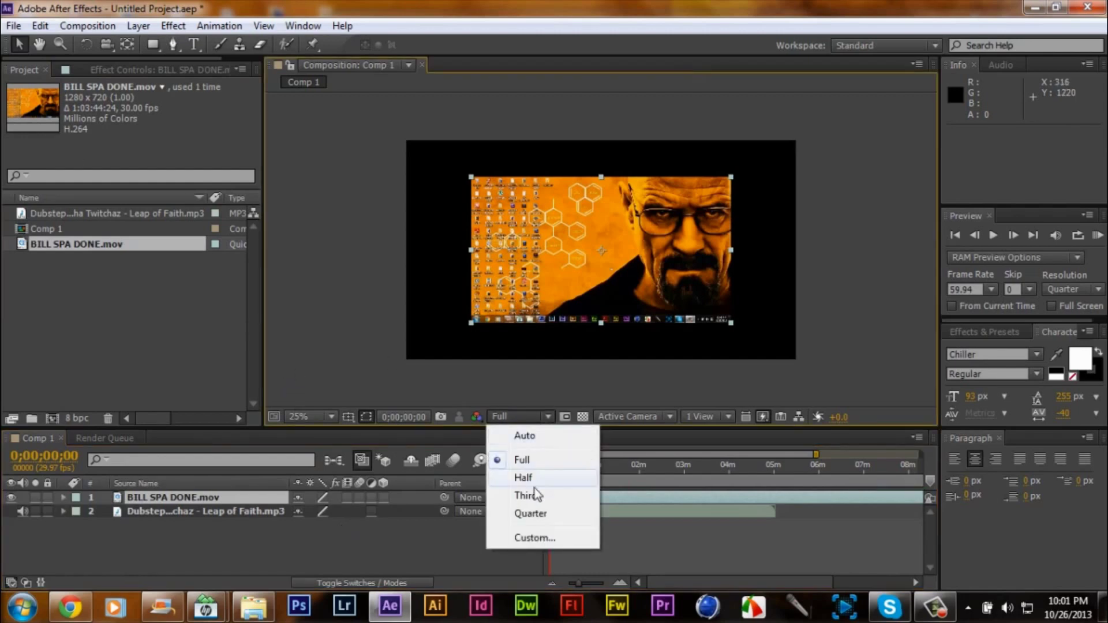
pyautogui.click(530, 513)
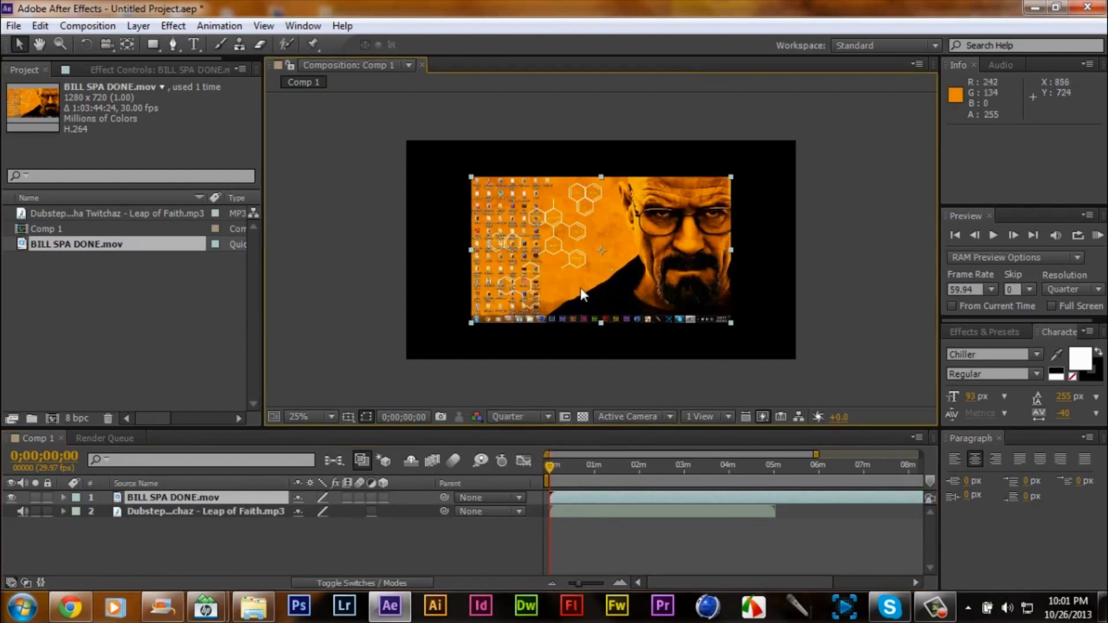
# Fit the BILL SPA DONE.mov layer to the comp frame, checking at Full then back at Quarter resolution.
pyautogui.click(223, 511)
pyautogui.click(226, 498)
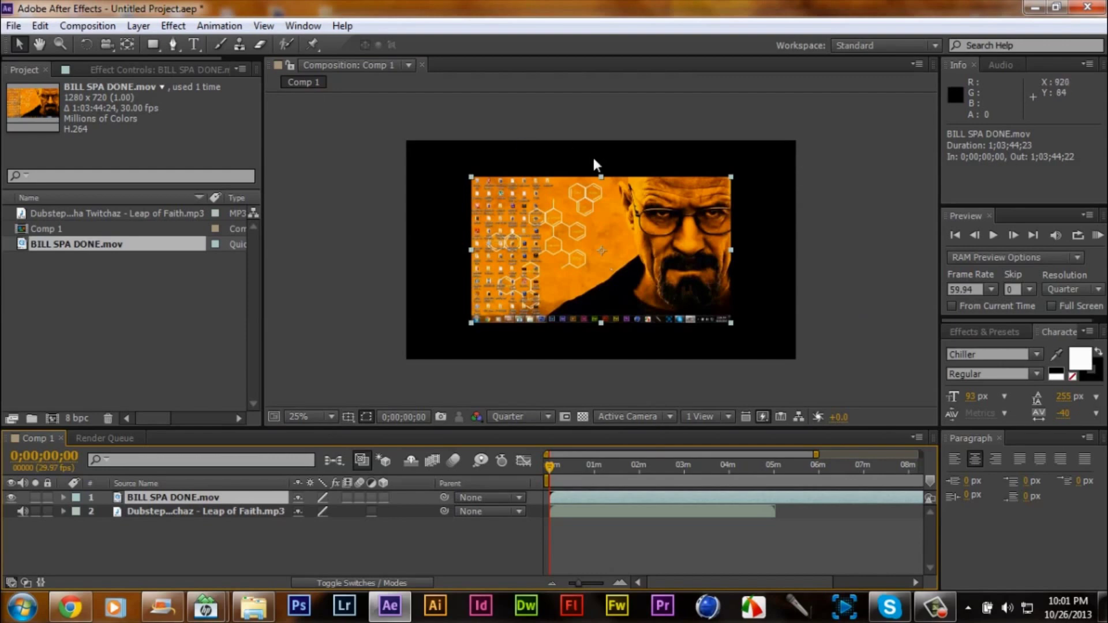
pyautogui.rightClick(199, 500)
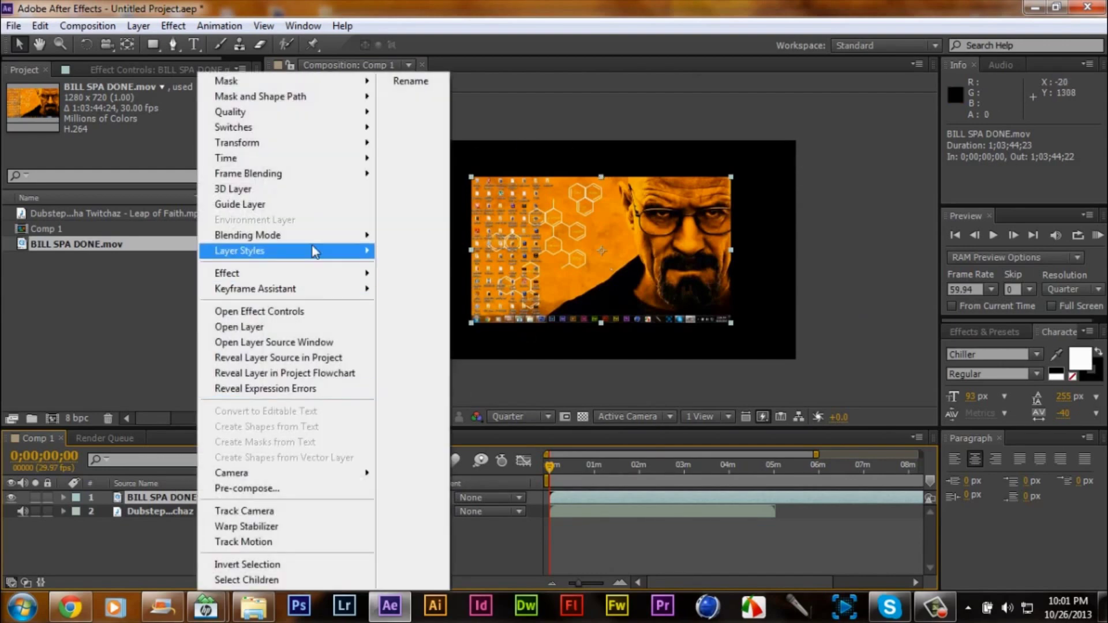
pyautogui.moveTo(315, 149)
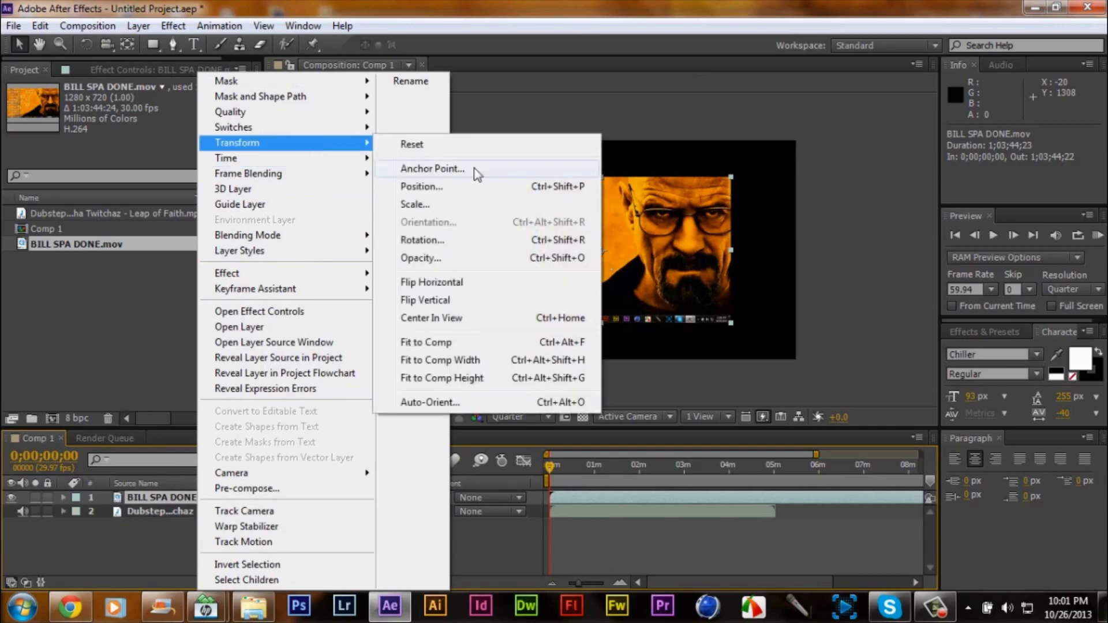
pyautogui.click(448, 345)
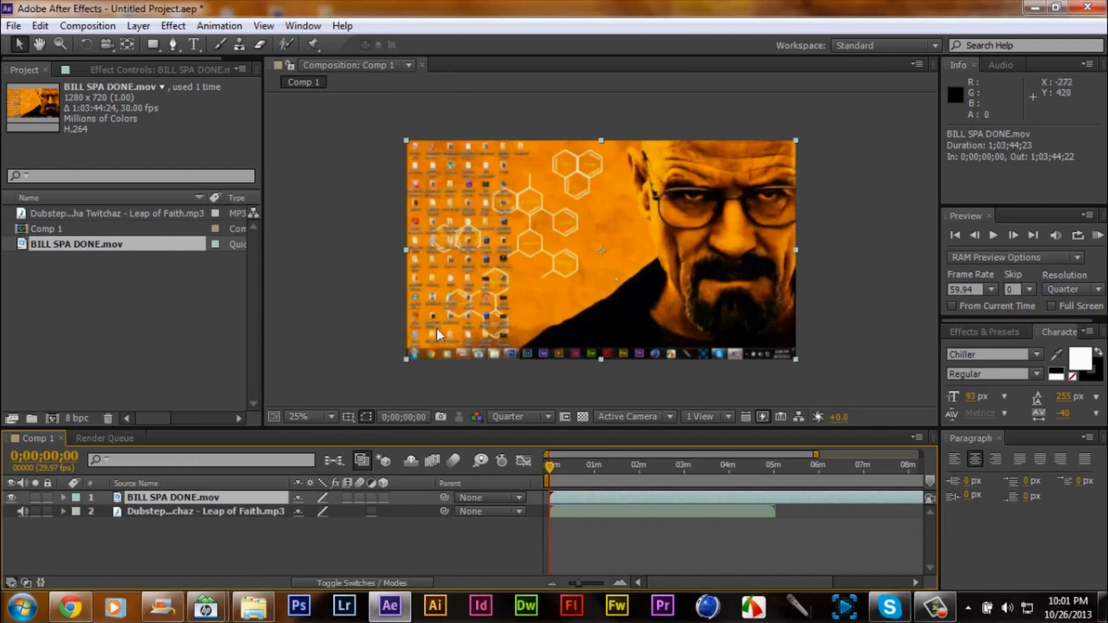
pyautogui.click(510, 416)
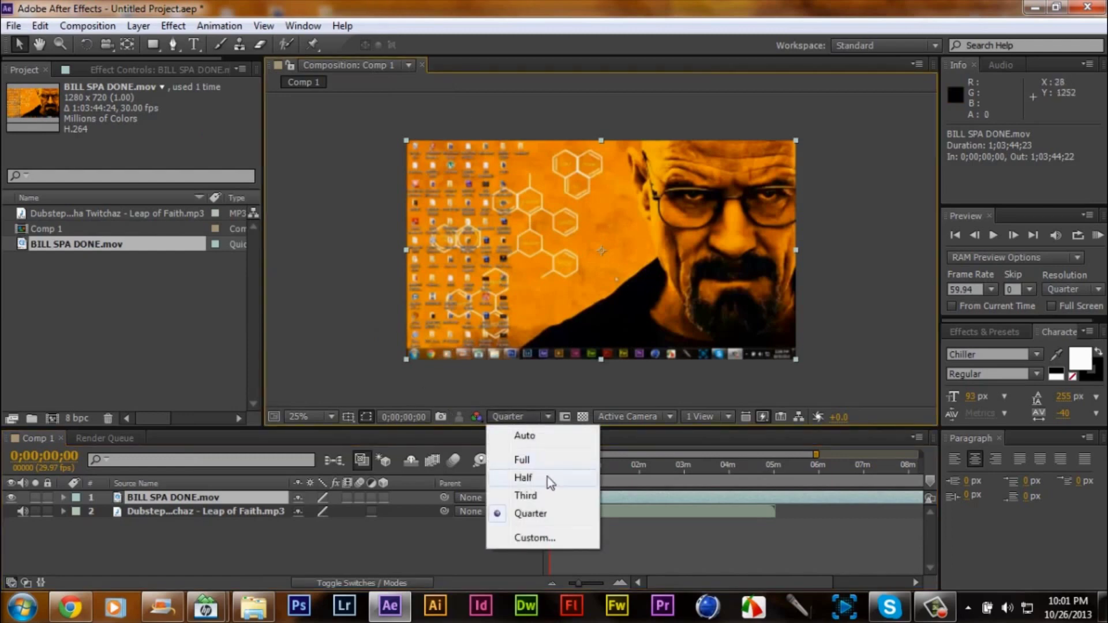
pyautogui.click(534, 461)
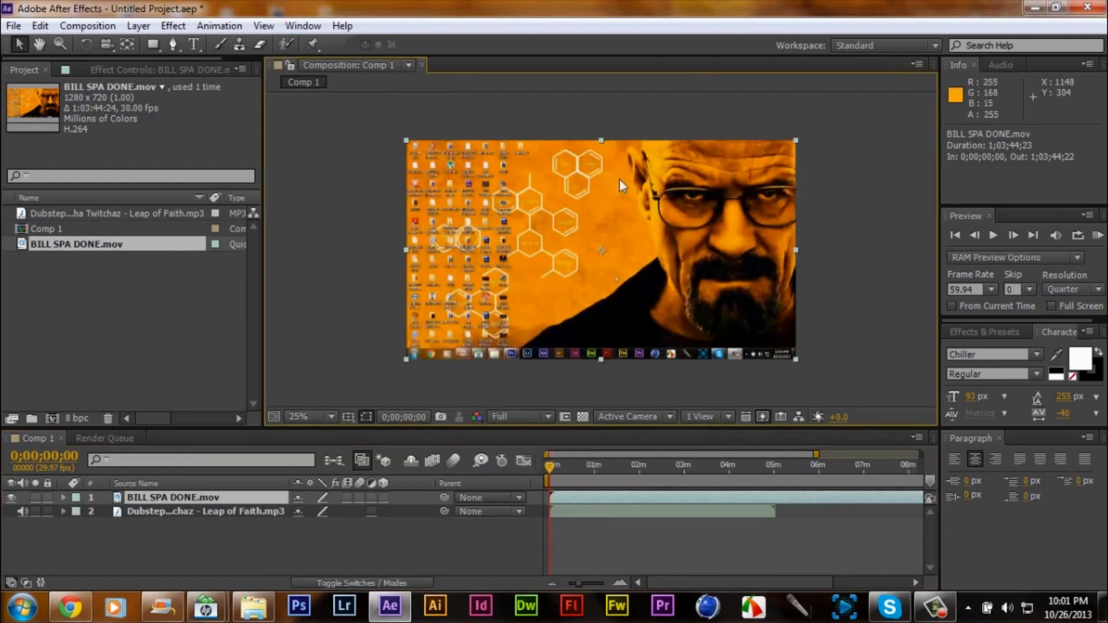
pyautogui.click(539, 417)
pyautogui.click(541, 514)
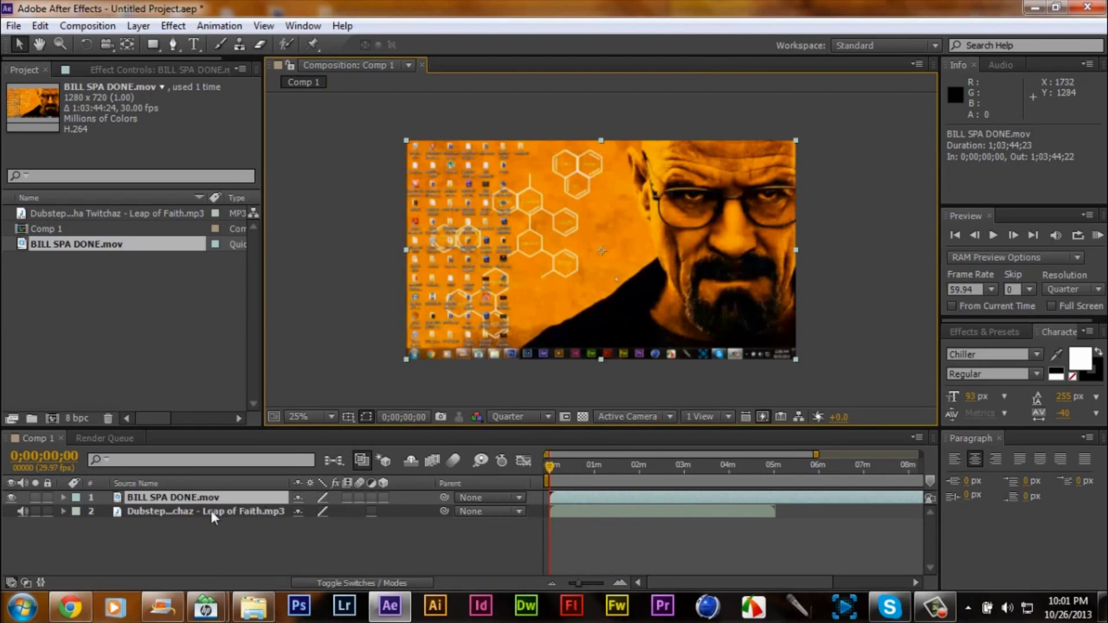
# Shorten the footage with Time Stretch by lowering its stretch factor.
pyautogui.rightClick(231, 497)
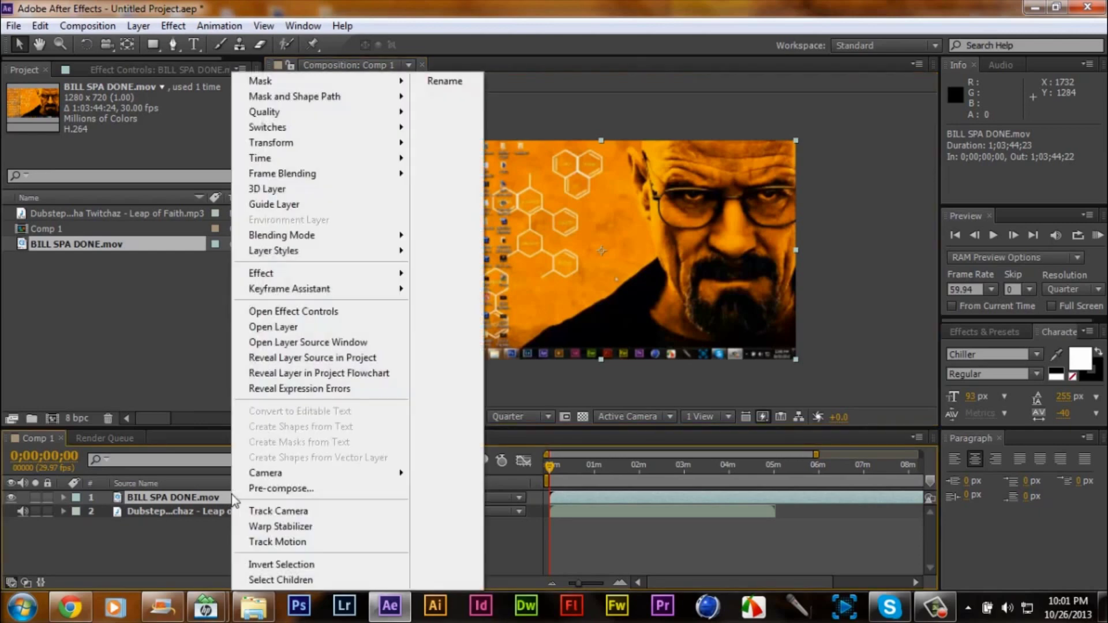
pyautogui.moveTo(271, 158)
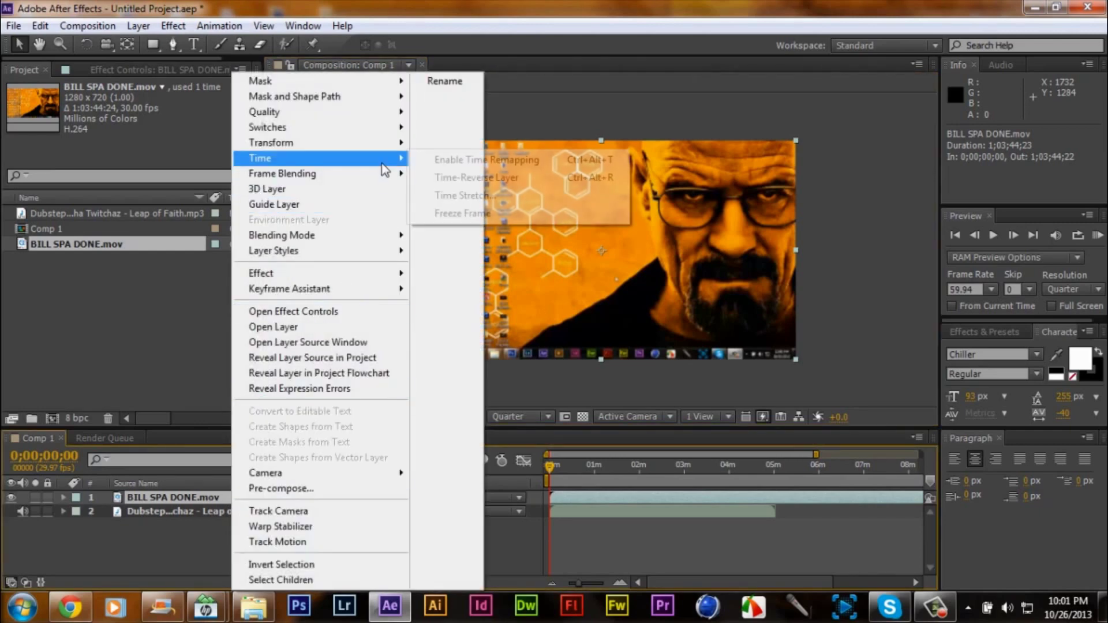
pyautogui.click(474, 196)
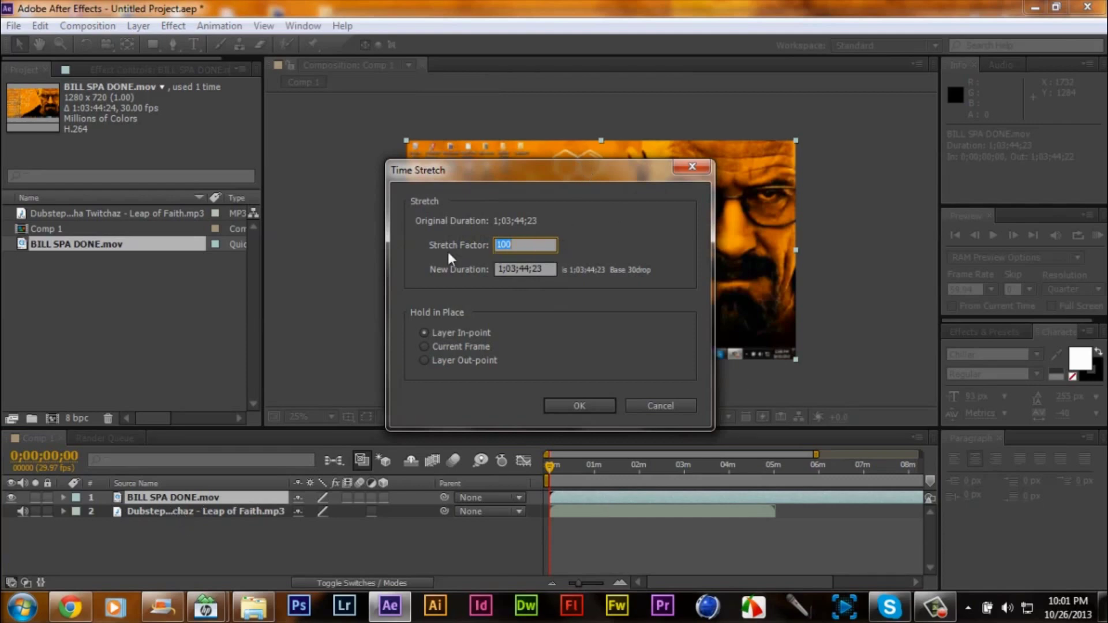
pyautogui.click(470, 258)
pyautogui.moveTo(505, 248); pyautogui.dragTo(433, 253)
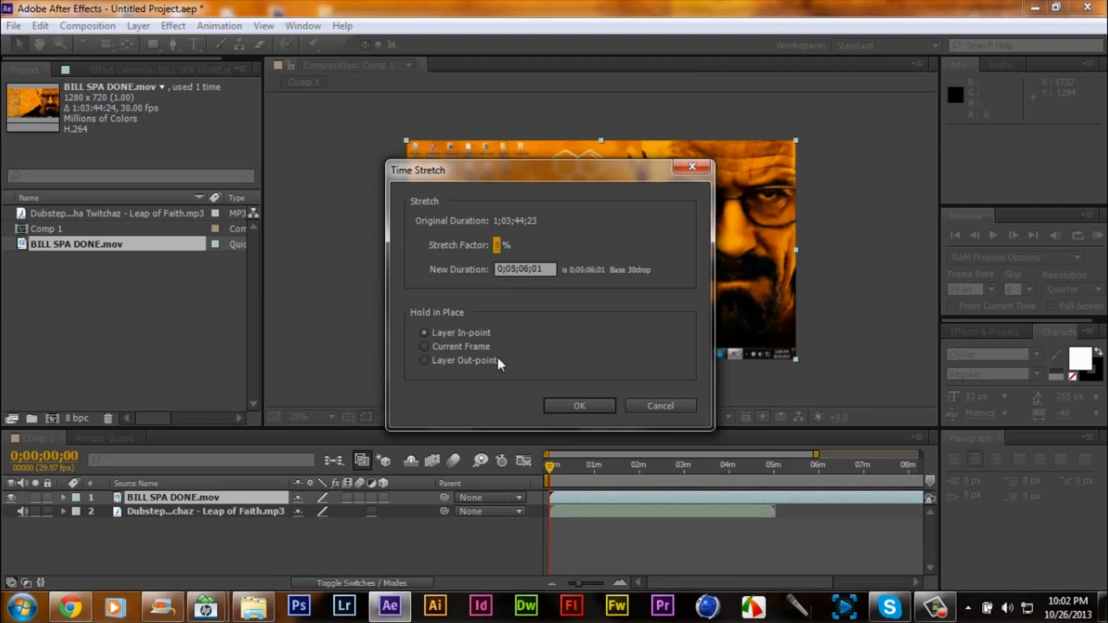
pyautogui.click(594, 405)
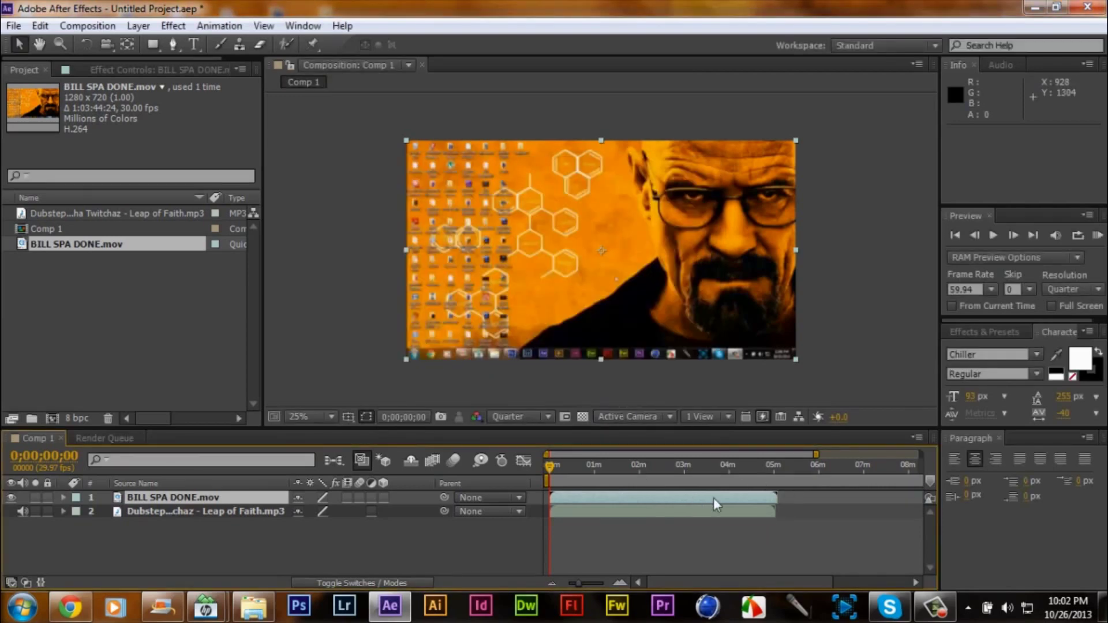
# Set the layer's Time Stretch new duration to 0;04;30;01 and zoom the timeline out.
pyautogui.rightClick(252, 497)
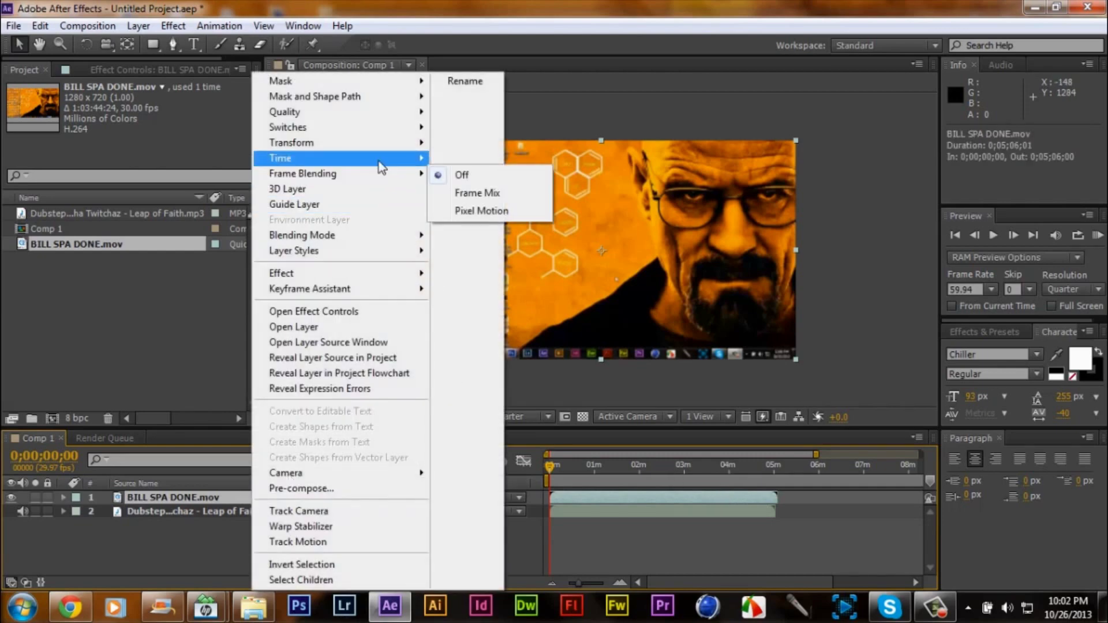
pyautogui.moveTo(378, 161)
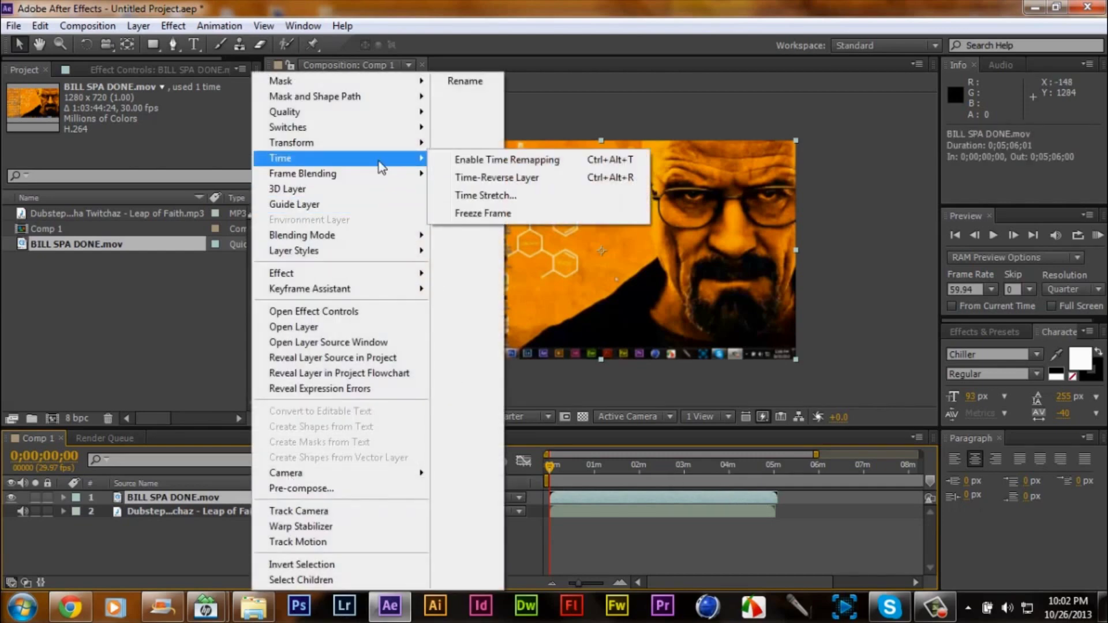
pyautogui.click(509, 201)
pyautogui.press('BackSpace')
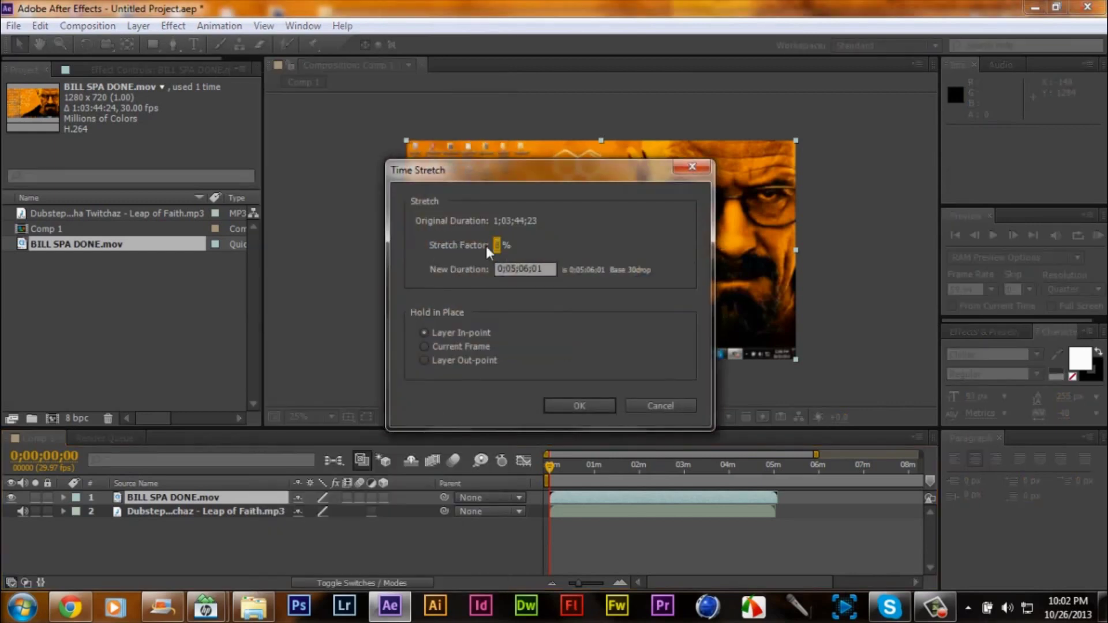
pyautogui.click(522, 276)
pyautogui.press('BackSpace')
pyautogui.write('4')
pyautogui.press('BackSpace')
pyautogui.write('5')
pyautogui.press('BackSpace')
pyautogui.press('BackSpace')
pyautogui.write('5')
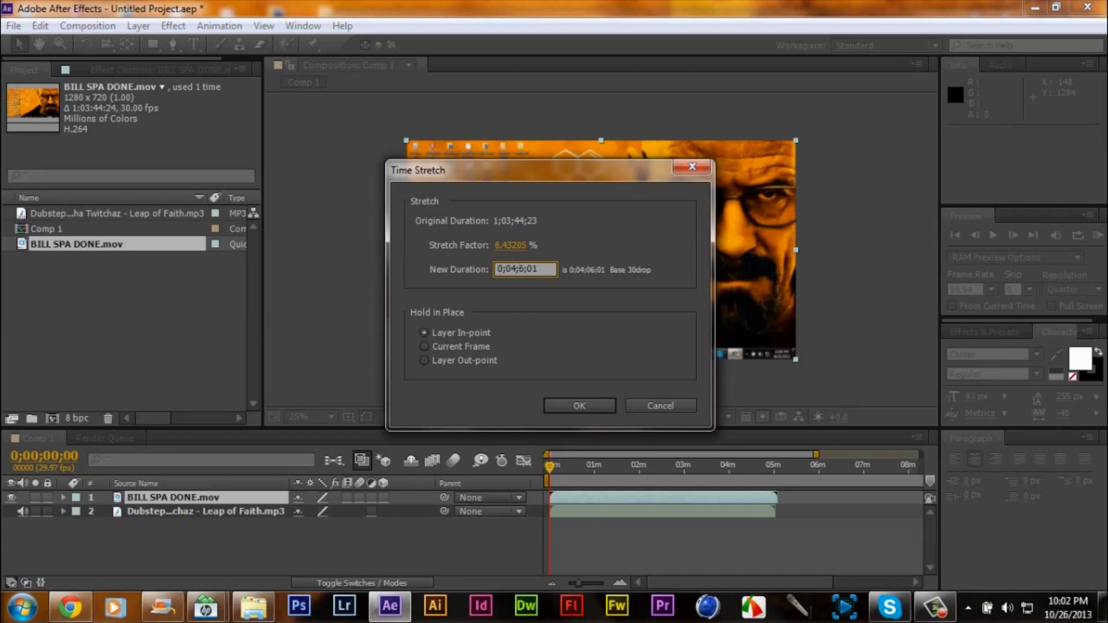
pyautogui.press('BackSpace')
pyautogui.write('305')
pyautogui.press('BackSpace')
pyautogui.click(584, 407)
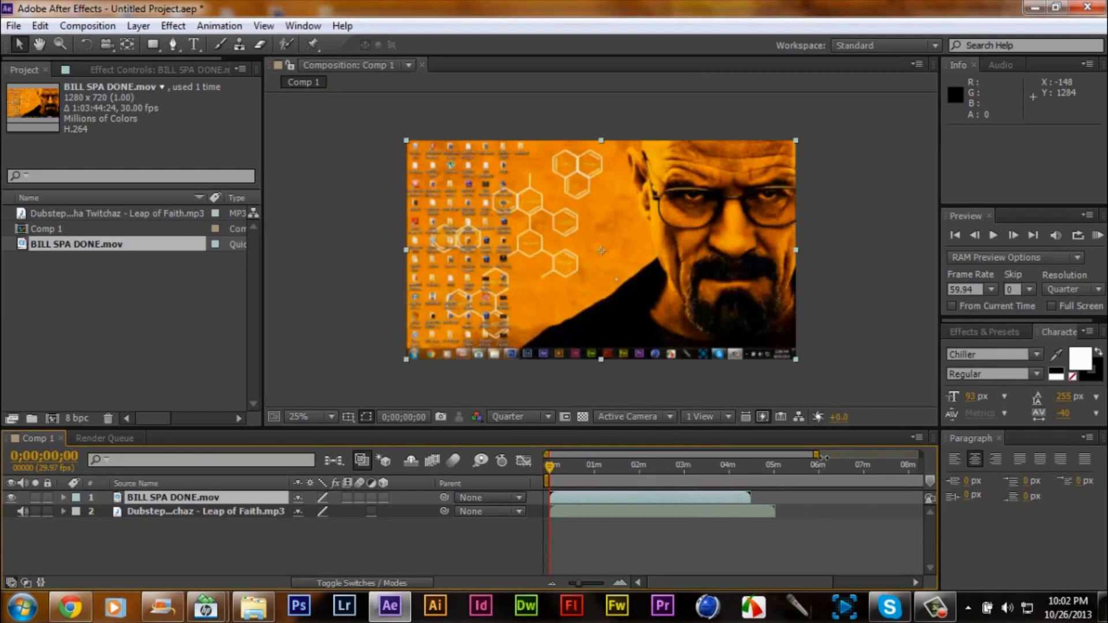
pyautogui.moveTo(815, 454); pyautogui.dragTo(668, 480)
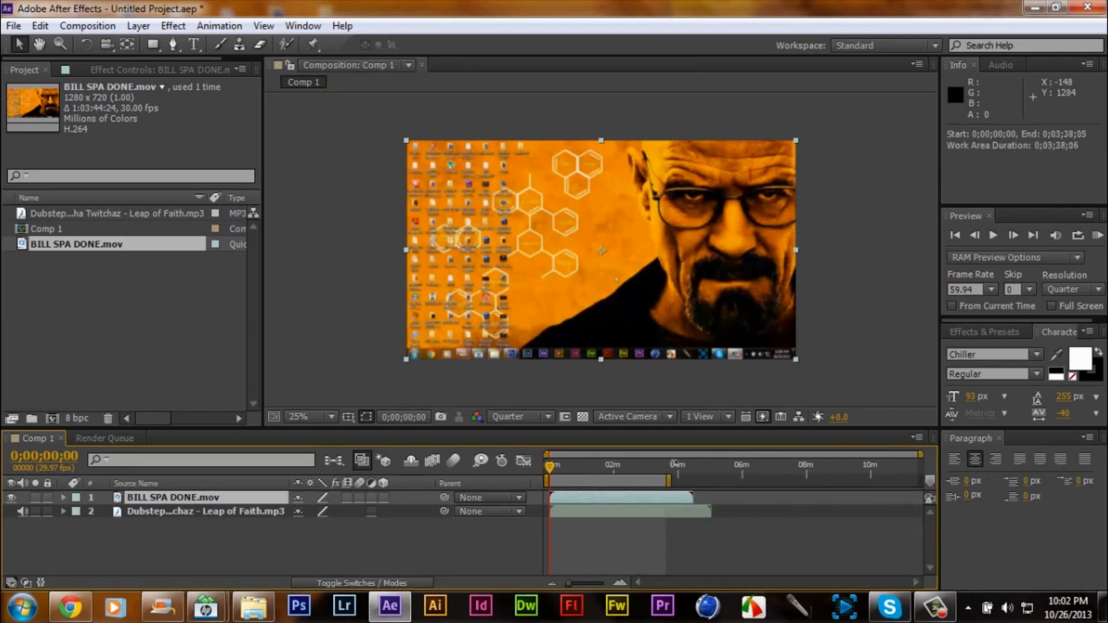
# Switch the timeline's name column from Source Name to Layer Name.
pyautogui.click(192, 513)
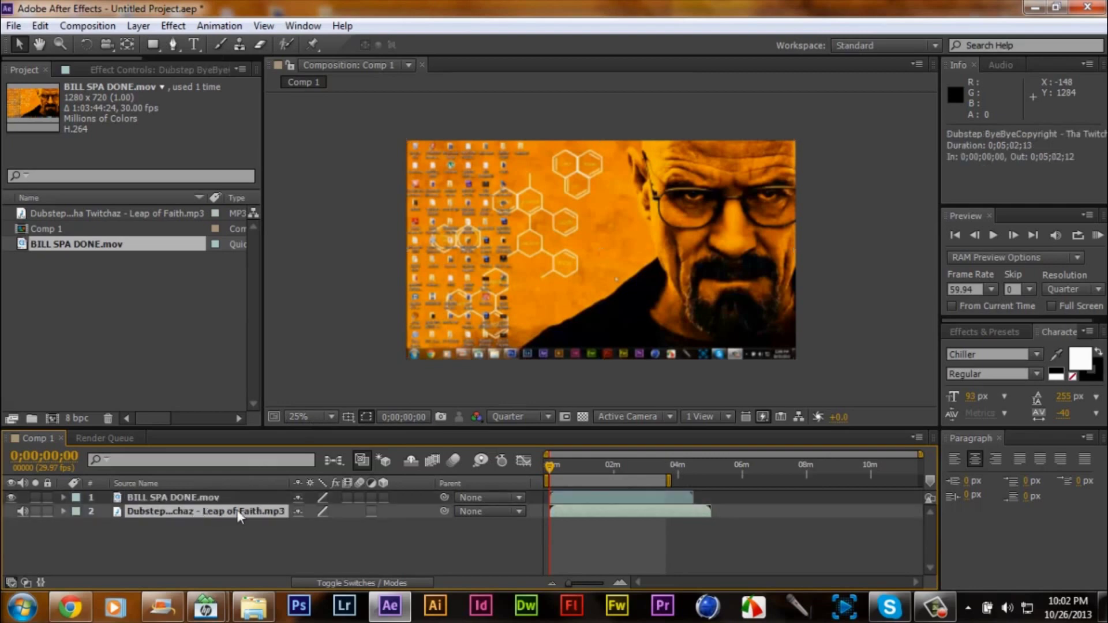
pyautogui.click(189, 488)
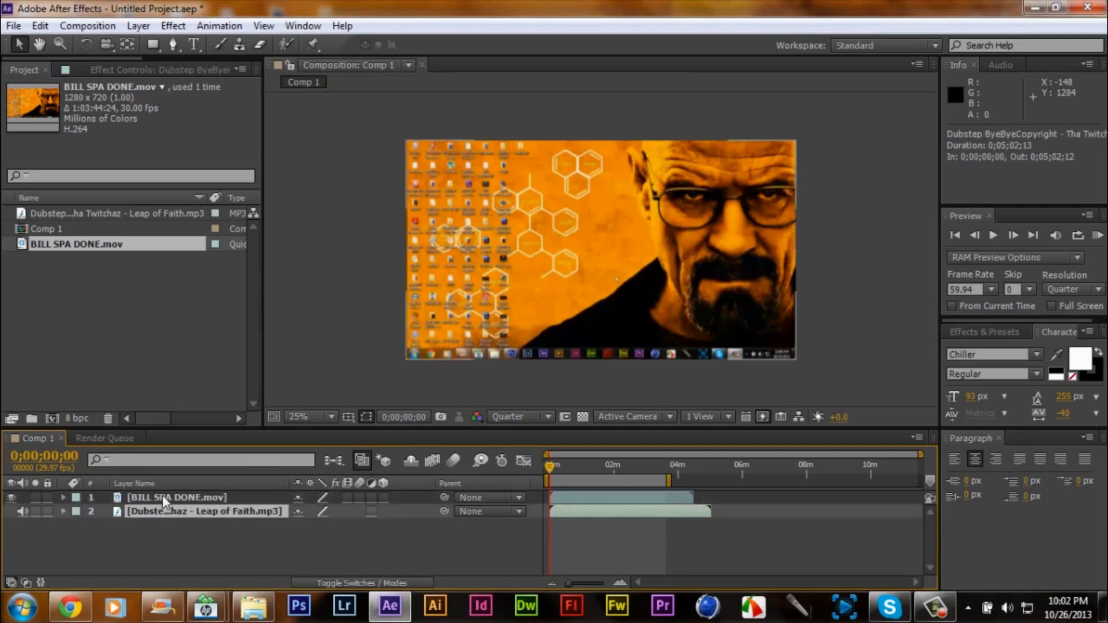
pyautogui.click(163, 498)
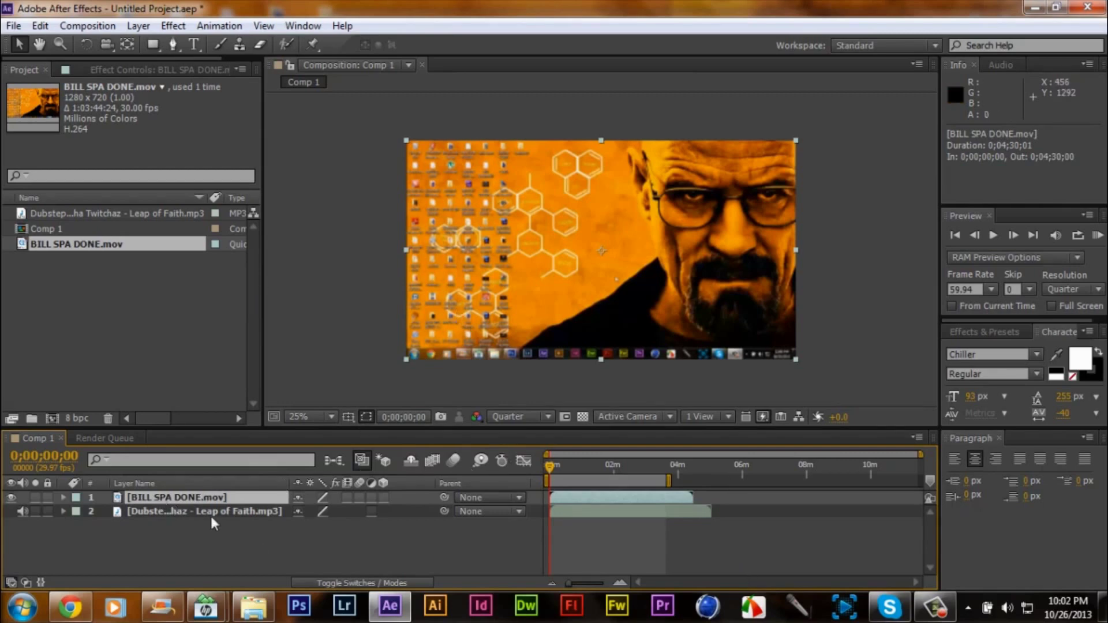
# Glance at the Render Queue, then return to the Comp 1 timeline layers.
pyautogui.click(106, 441)
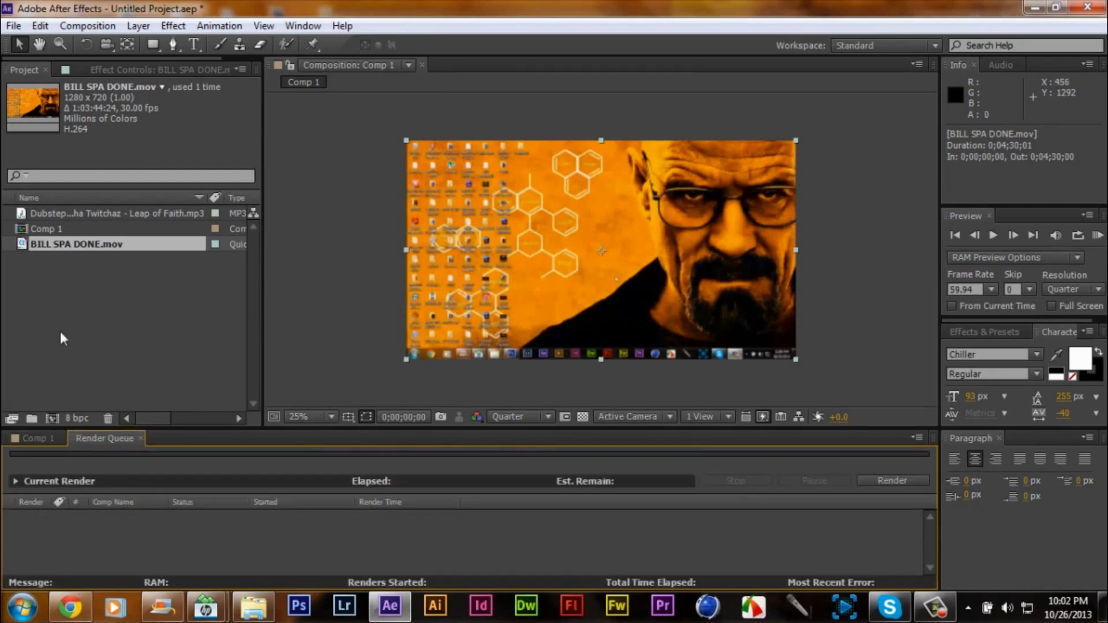
pyautogui.click(53, 231)
pyautogui.click(41, 438)
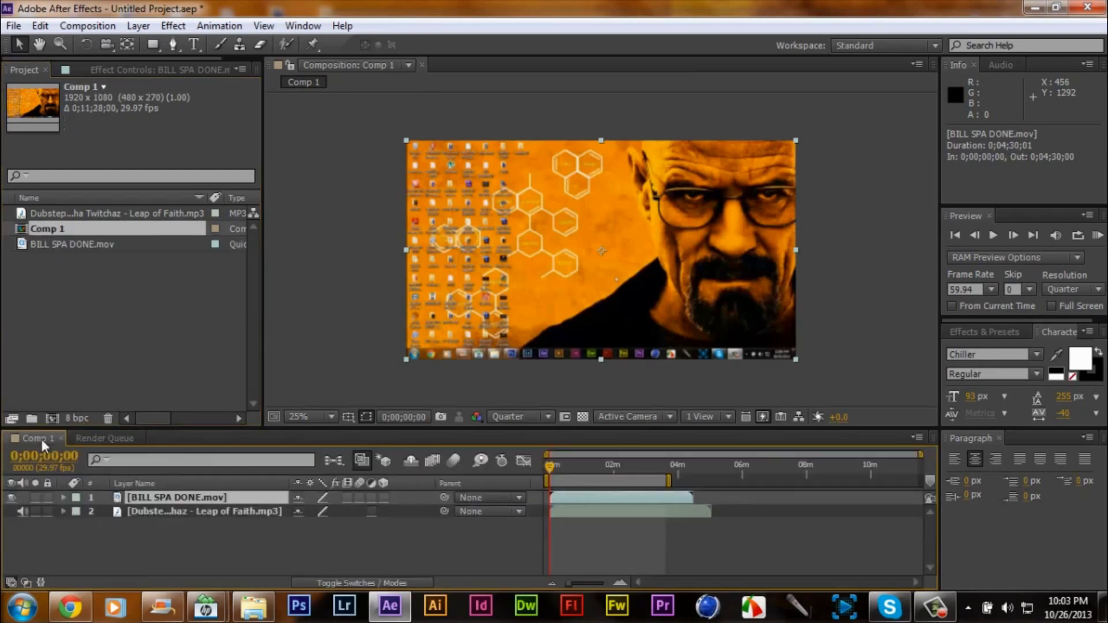
pyautogui.click(172, 513)
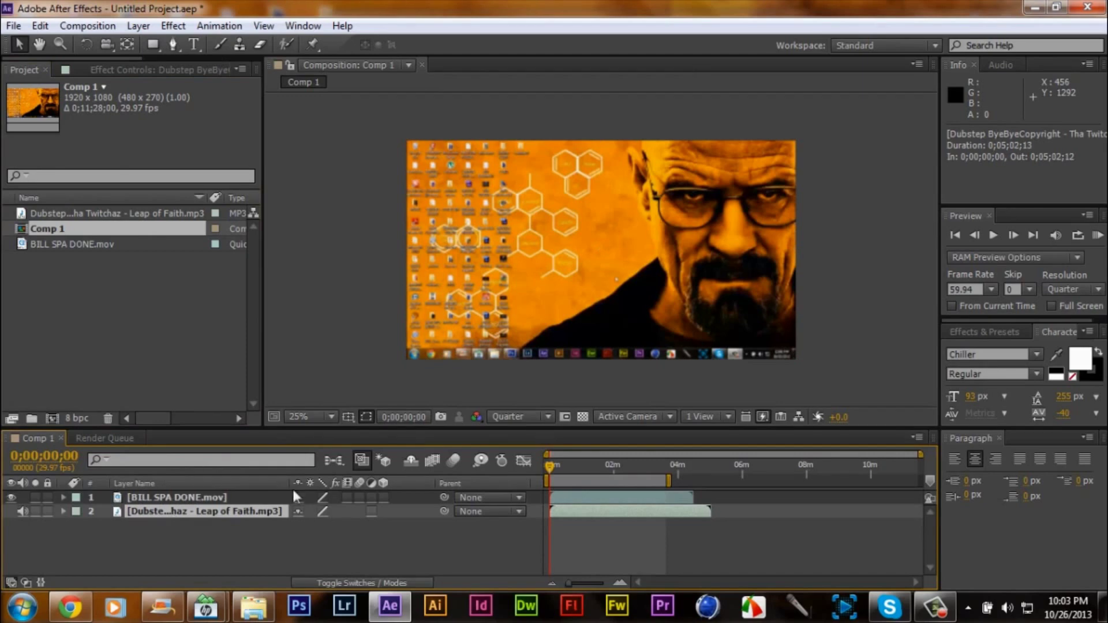
pyautogui.click(168, 498)
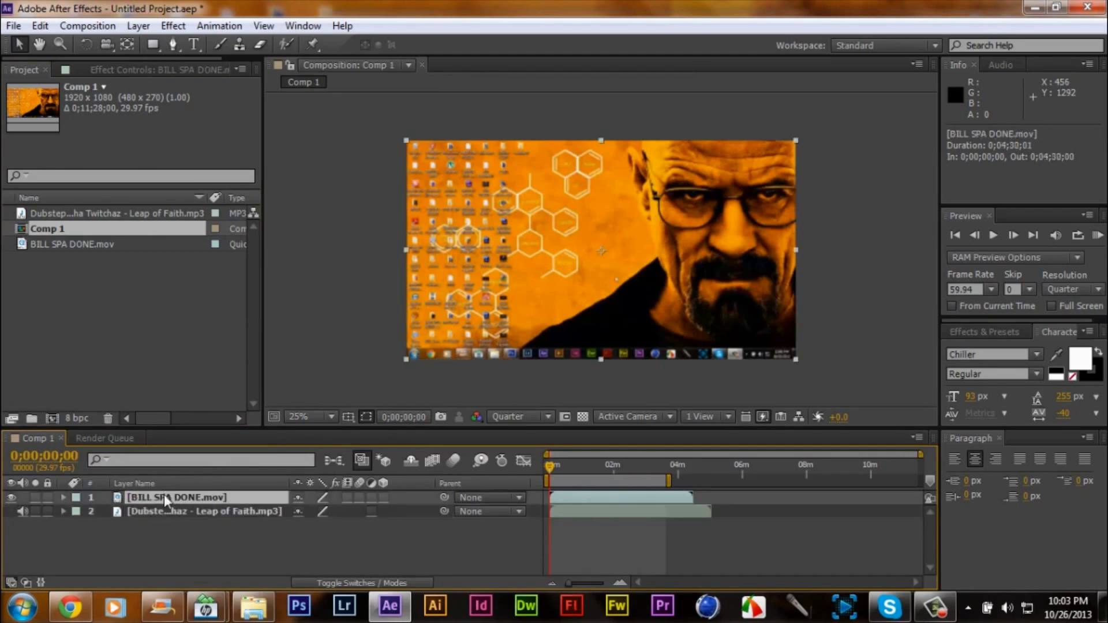
# Review the footage layer's Time Stretch settings unchanged, then show the empty Render Queue.
pyautogui.rightClick(164, 496)
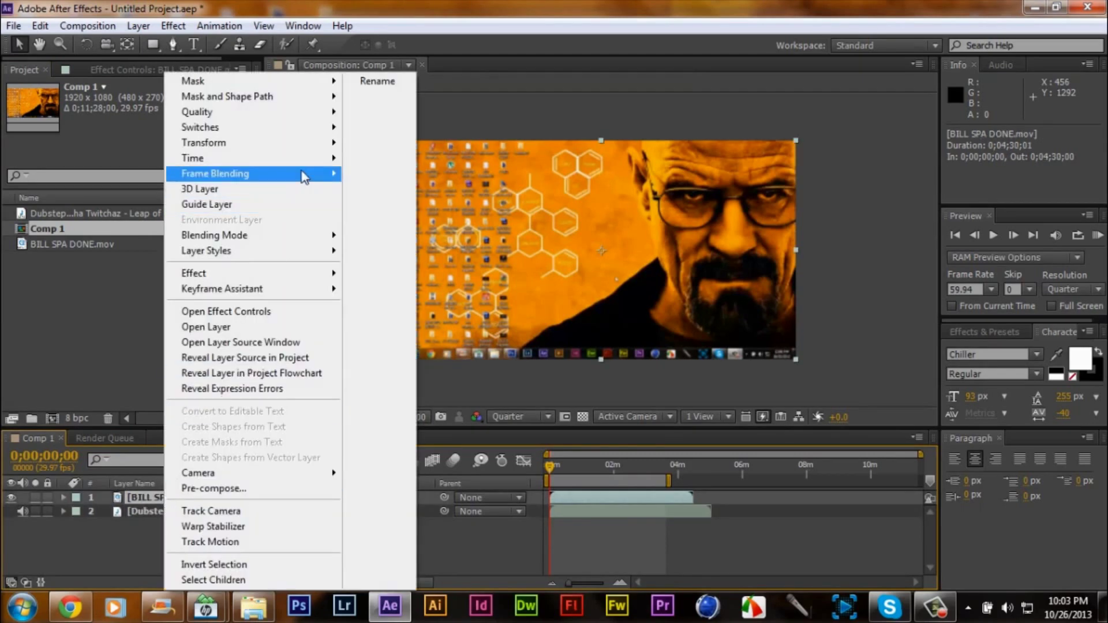
pyautogui.moveTo(305, 163)
pyautogui.click(470, 199)
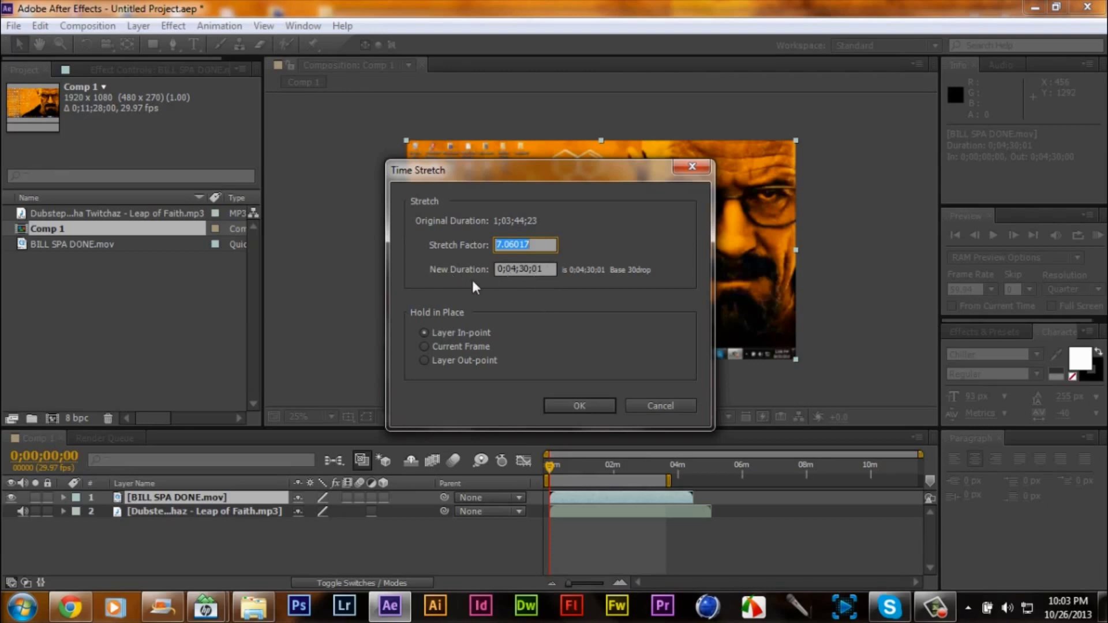
pyautogui.click(596, 406)
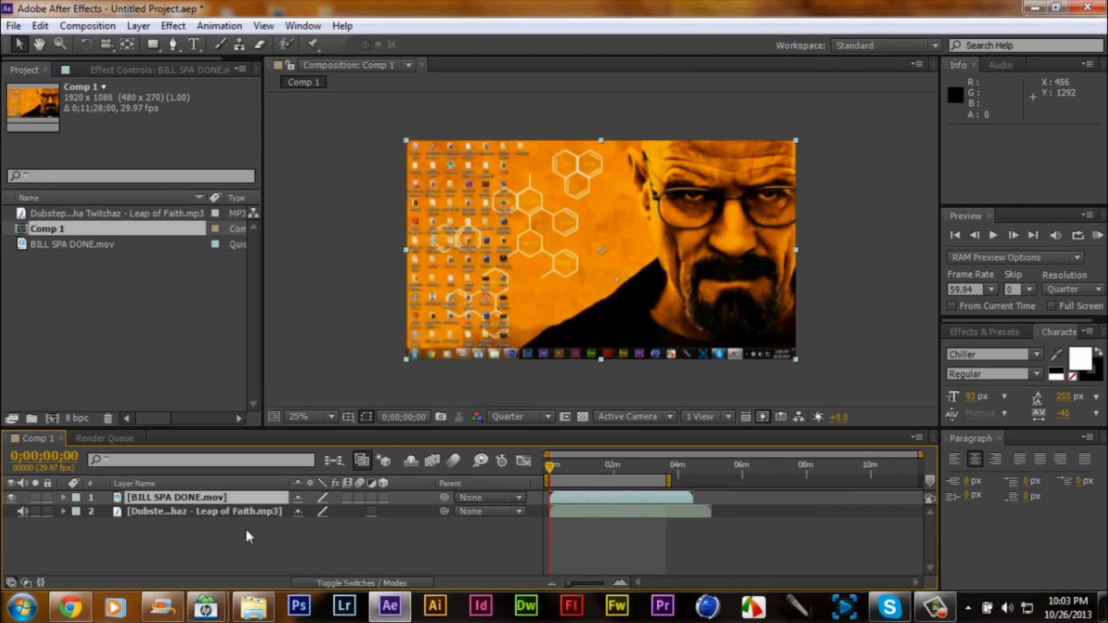
pyautogui.click(105, 439)
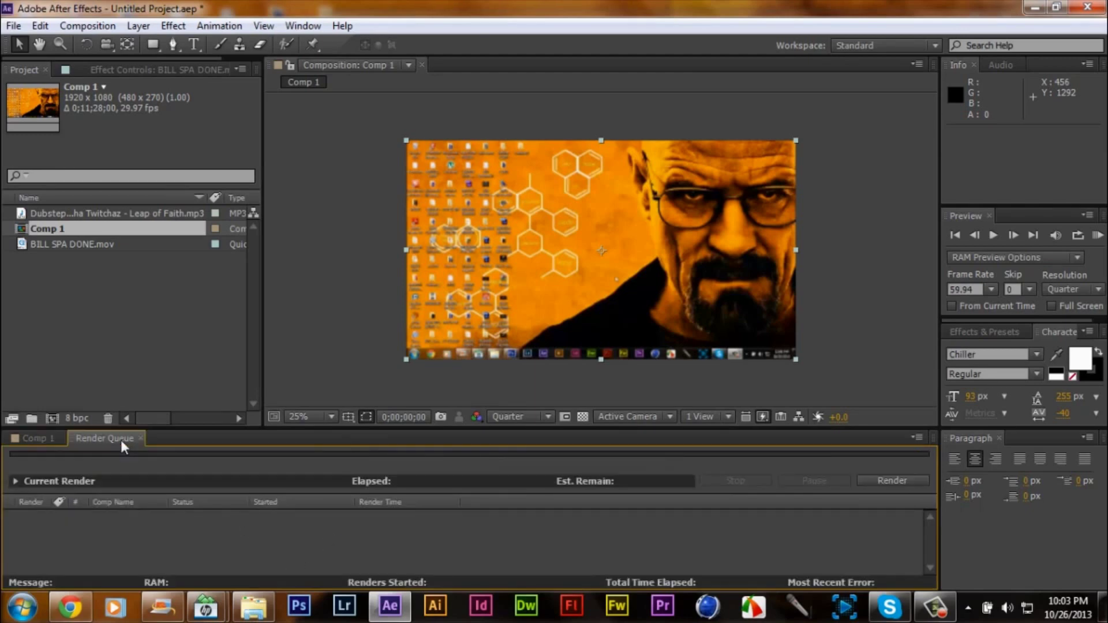
# Queue Comp 1 in the Render Queue and open its Render Settings.
pyautogui.moveTo(54, 228); pyautogui.dragTo(114, 524)
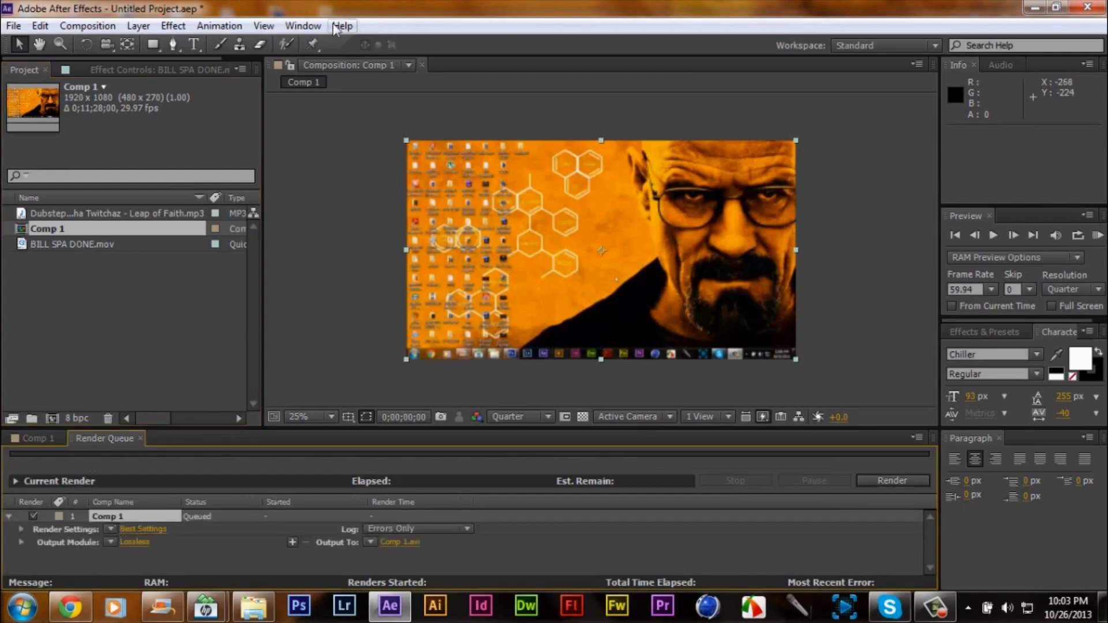
pyautogui.click(304, 26)
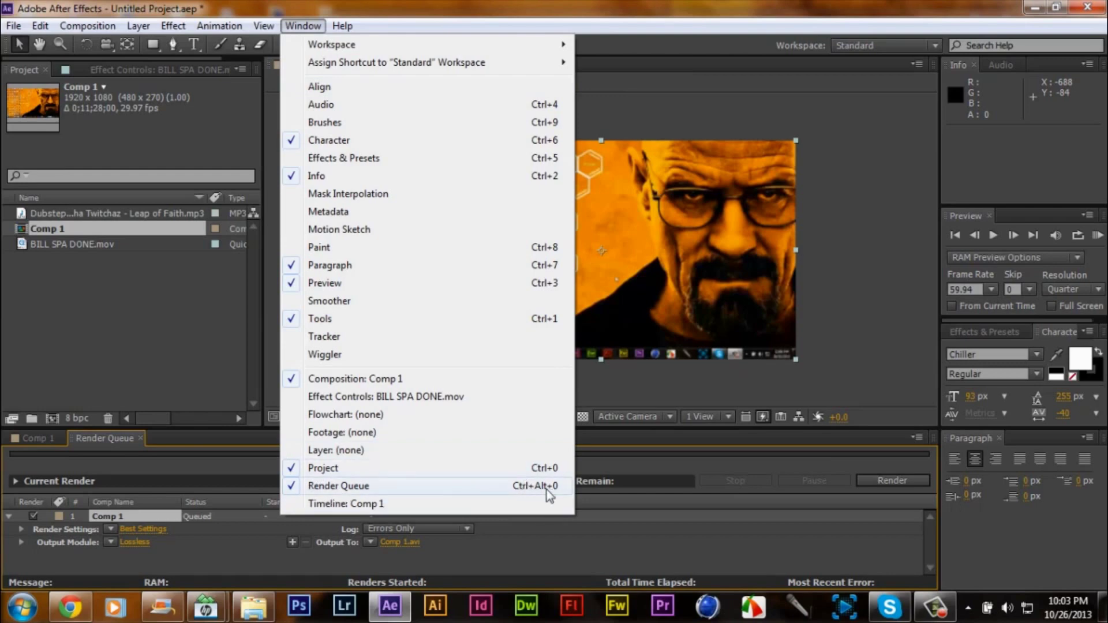
pyautogui.click(157, 344)
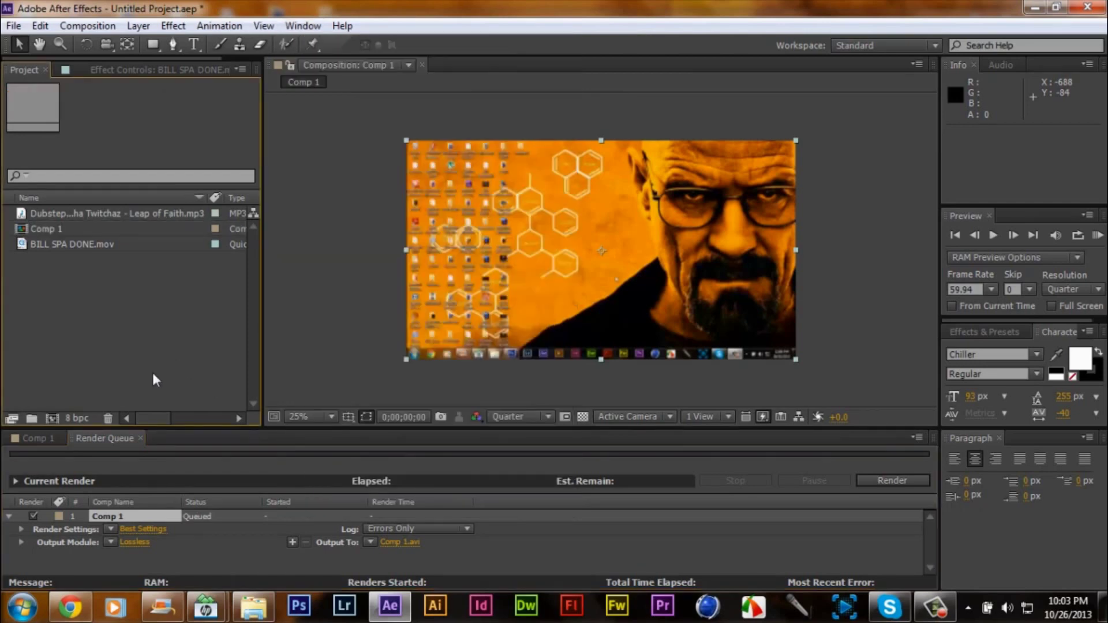
pyautogui.click(150, 529)
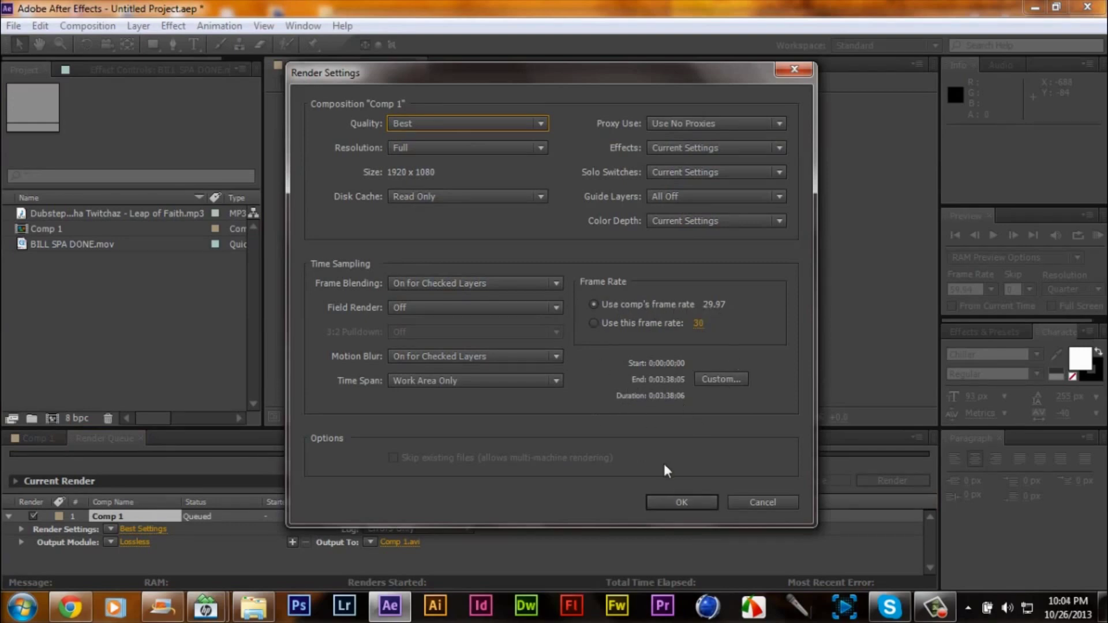
# Accept the render settings and set the output module to H.264 with audio output enabled.
pyautogui.click(681, 502)
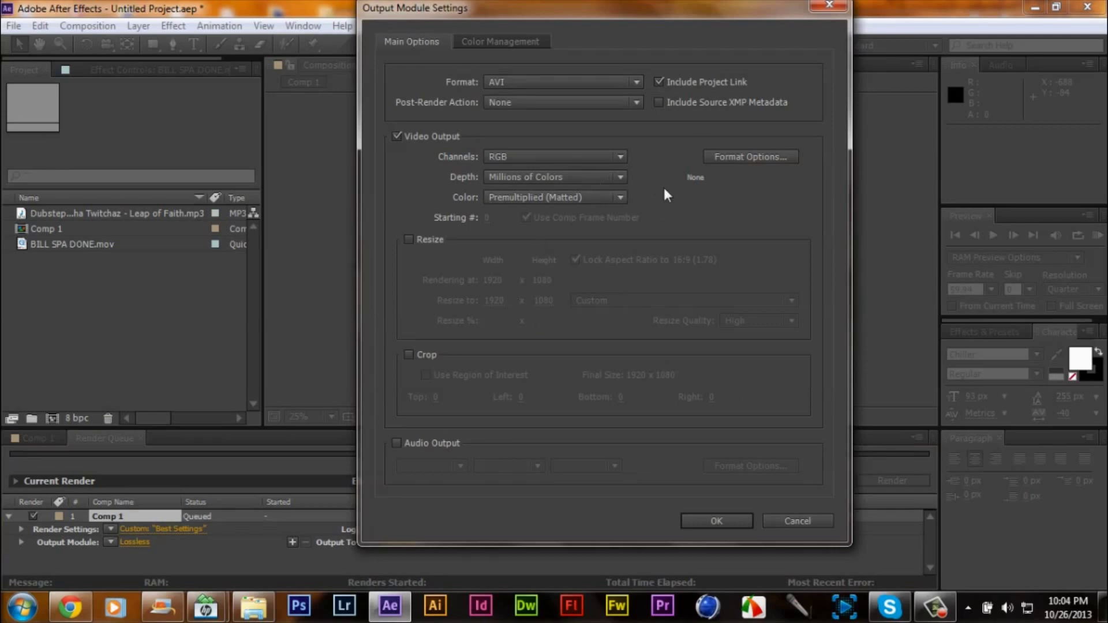
pyautogui.click(577, 81)
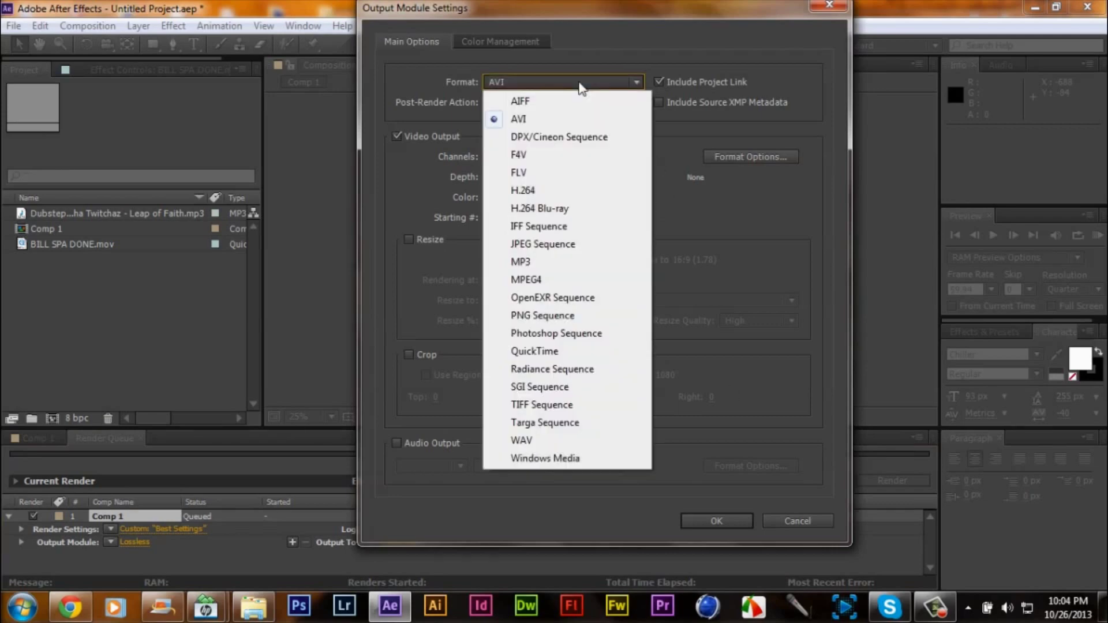
pyautogui.click(535, 193)
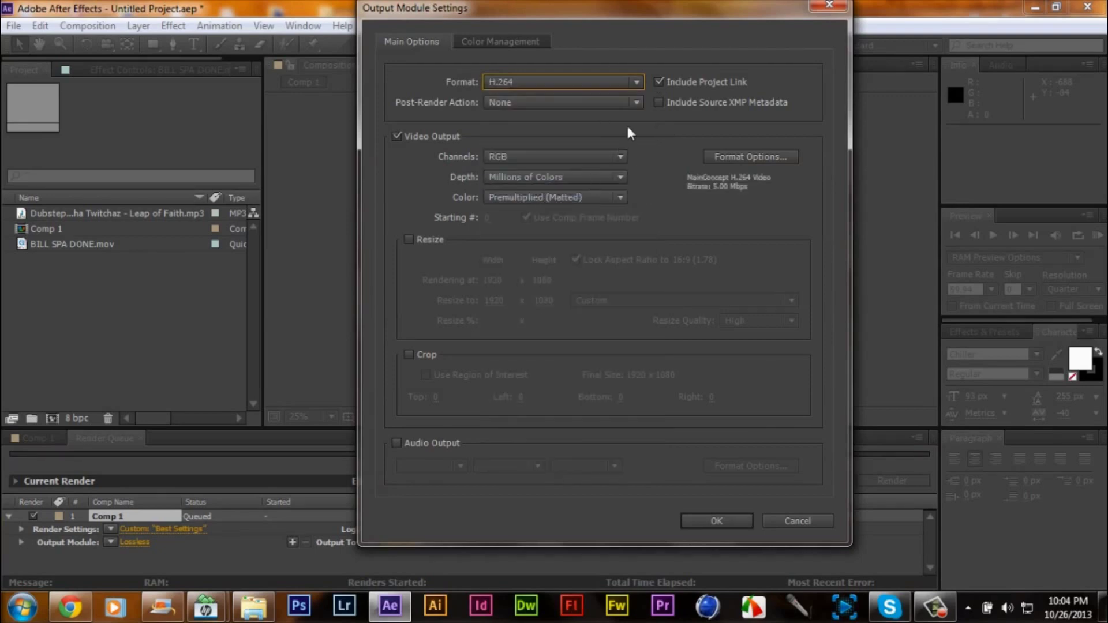
pyautogui.click(397, 442)
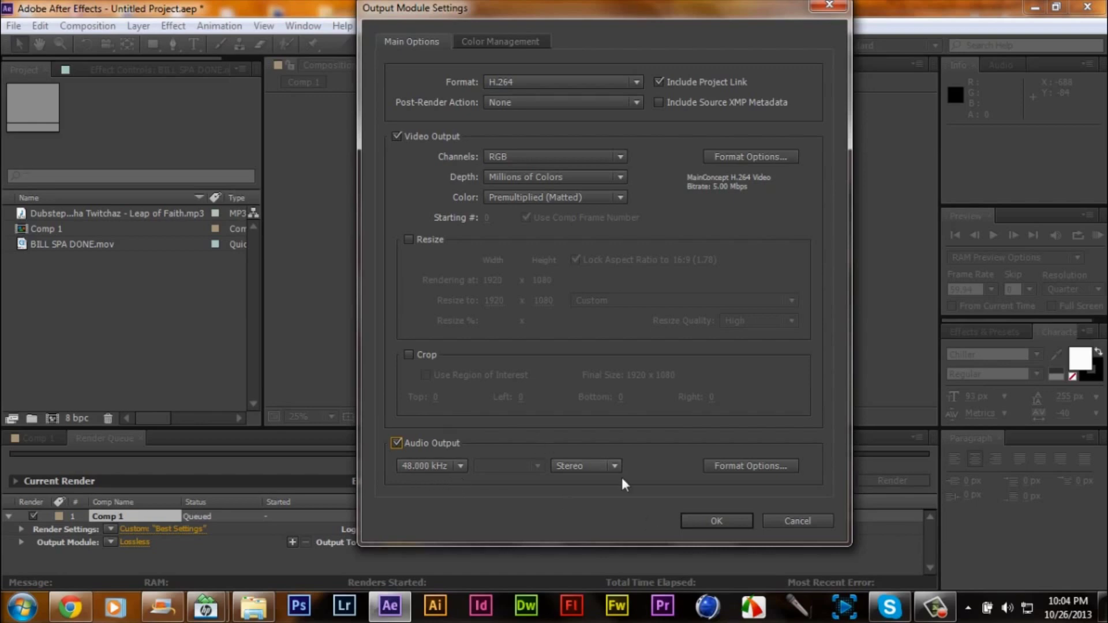
pyautogui.click(747, 466)
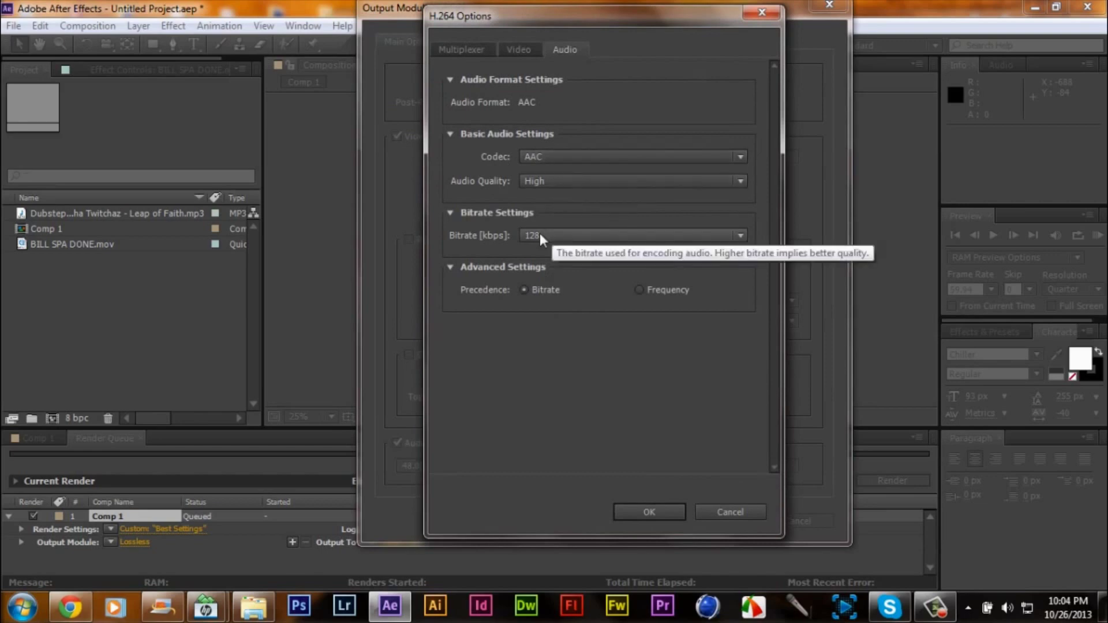
pyautogui.click(649, 512)
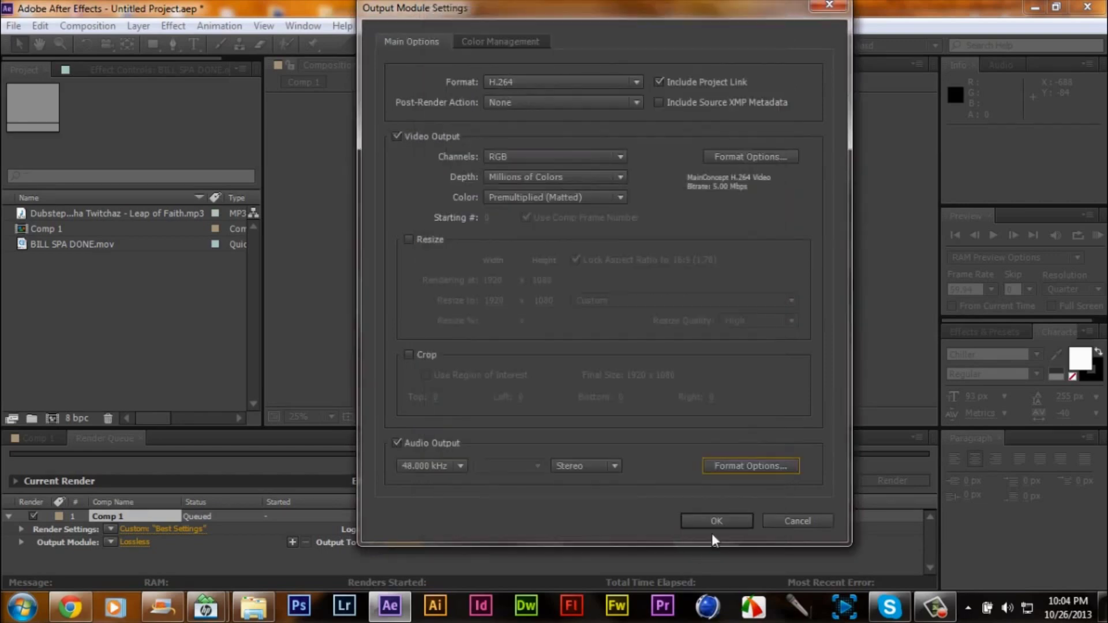
pyautogui.click(716, 521)
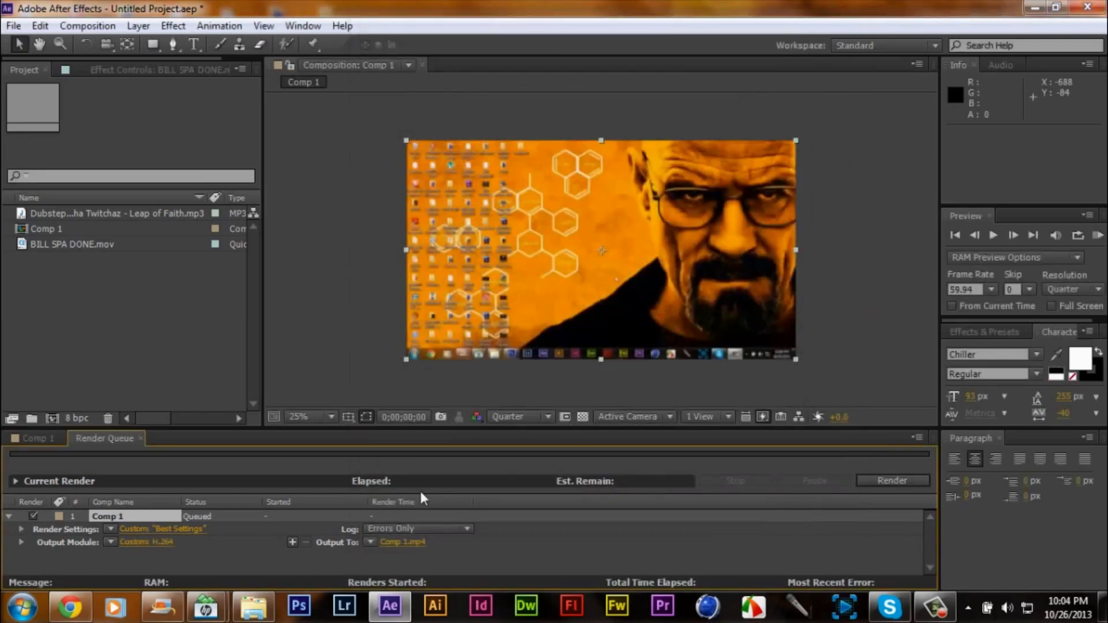
# Set the render output file to save on the Desktop.
pyautogui.click(410, 543)
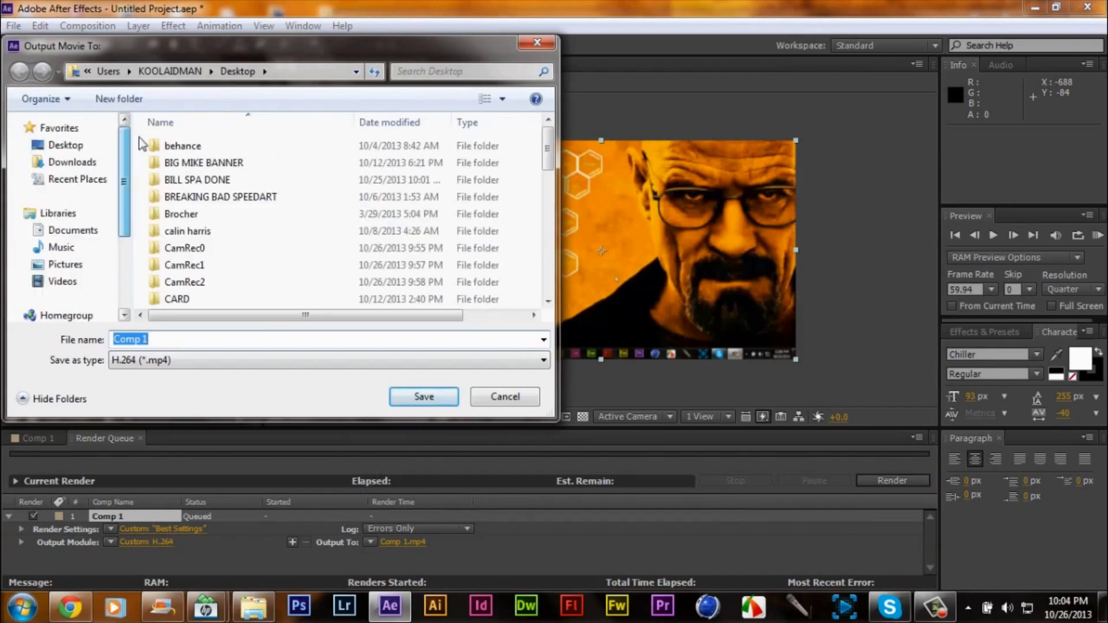
pyautogui.click(65, 144)
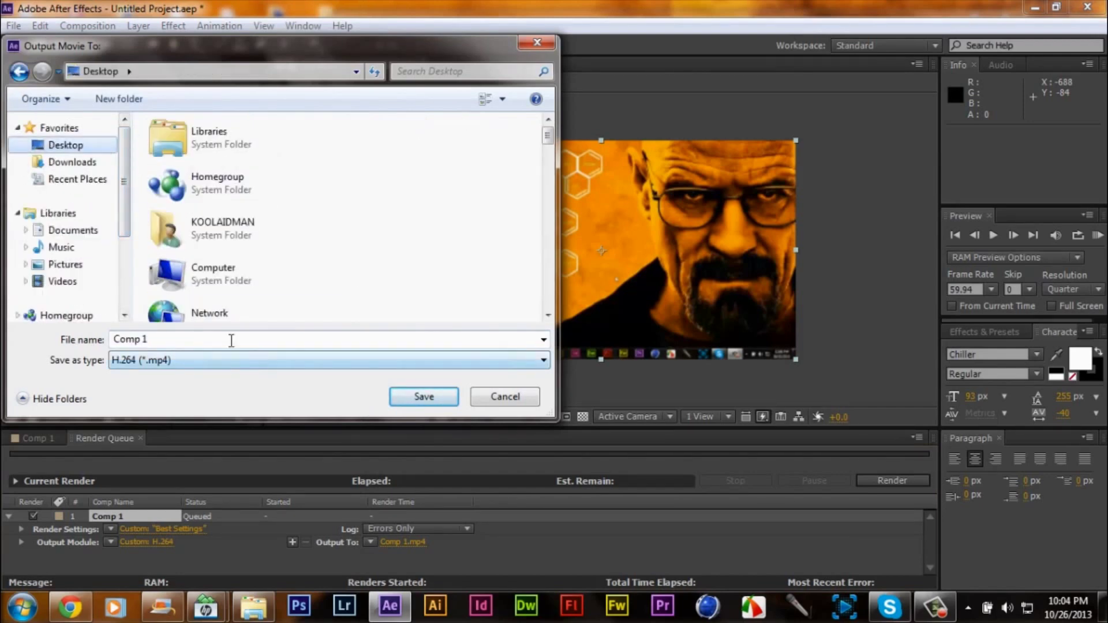
pyautogui.click(421, 397)
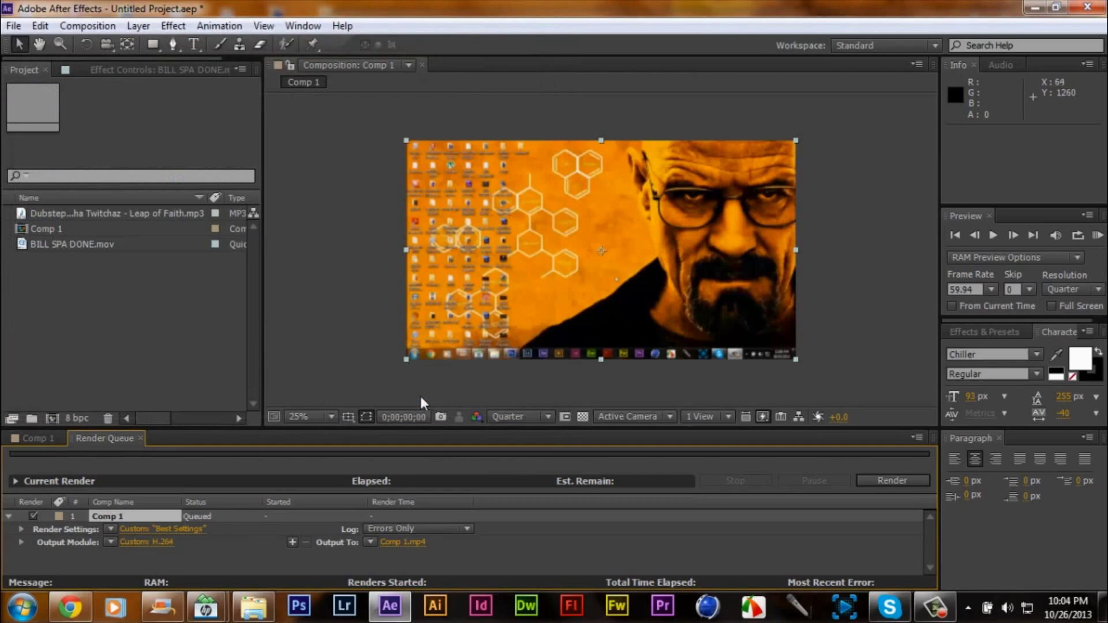
# Pull Comp 1's work-area end back to 0;00;57;15, then return to the Render Queue.
pyautogui.click(34, 439)
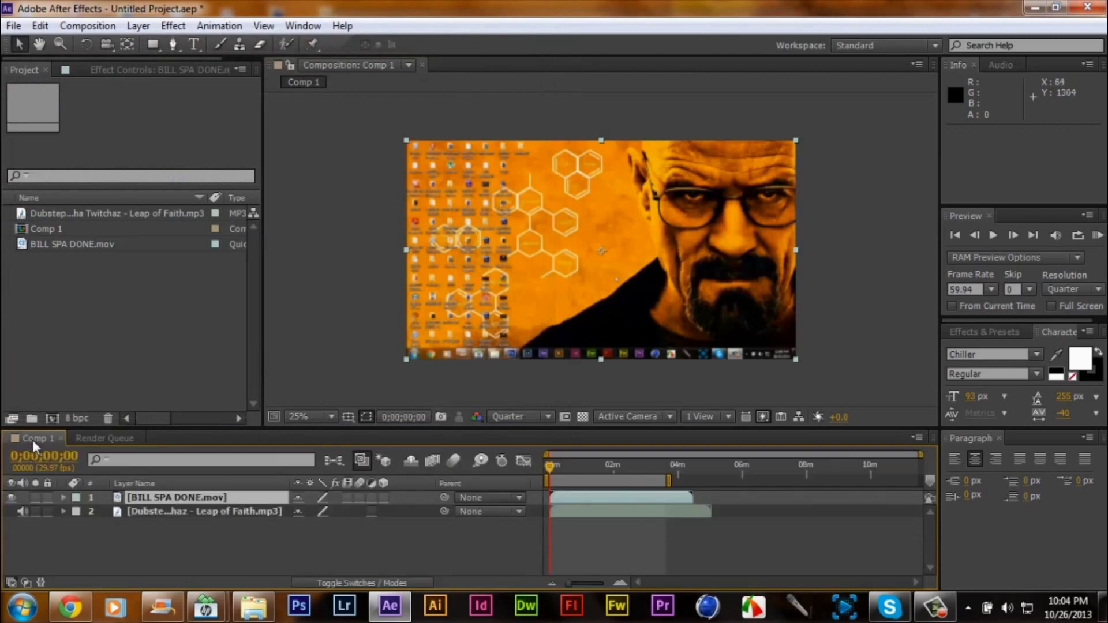
pyautogui.moveTo(674, 482); pyautogui.dragTo(584, 482)
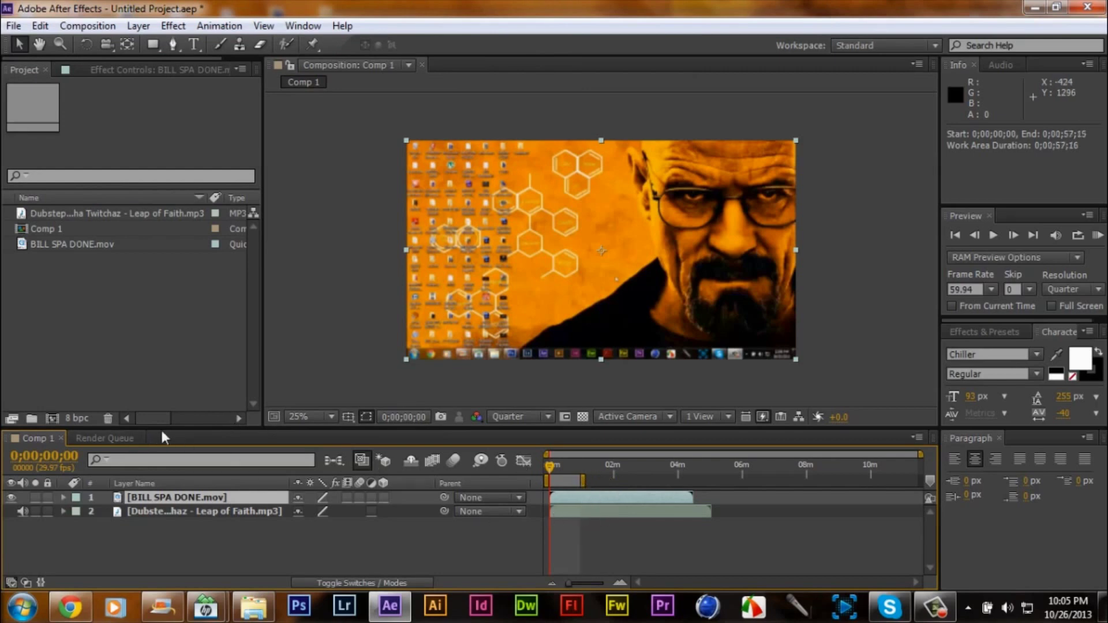
pyautogui.click(125, 436)
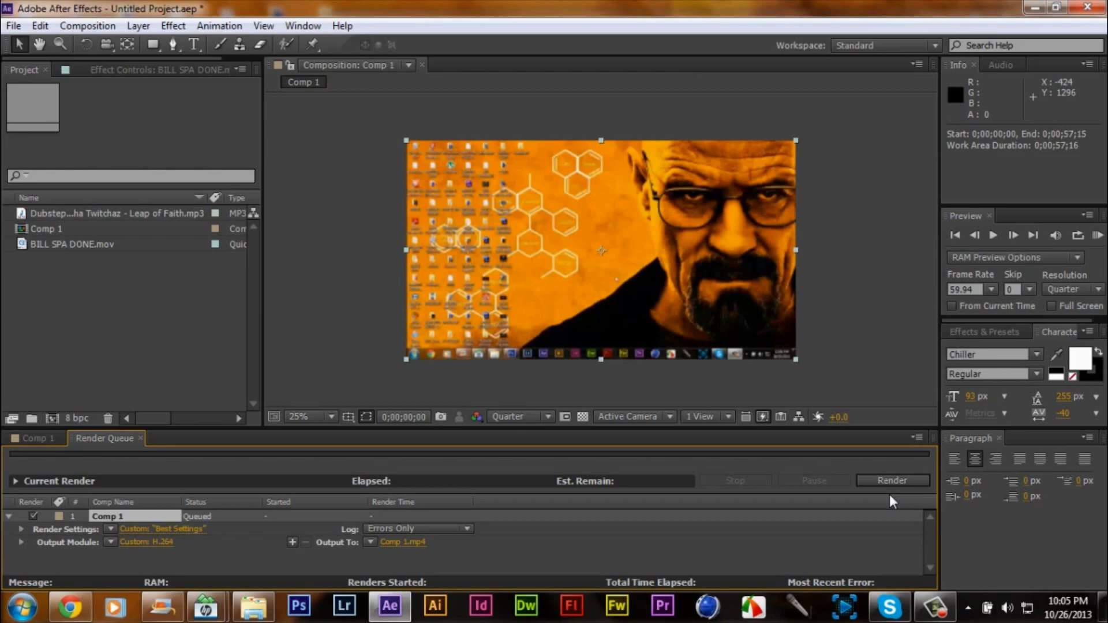
# Start the Comp 1 MP4 render, then bring up the YouTube Uploads manager in Chrome.
pyautogui.click(903, 479)
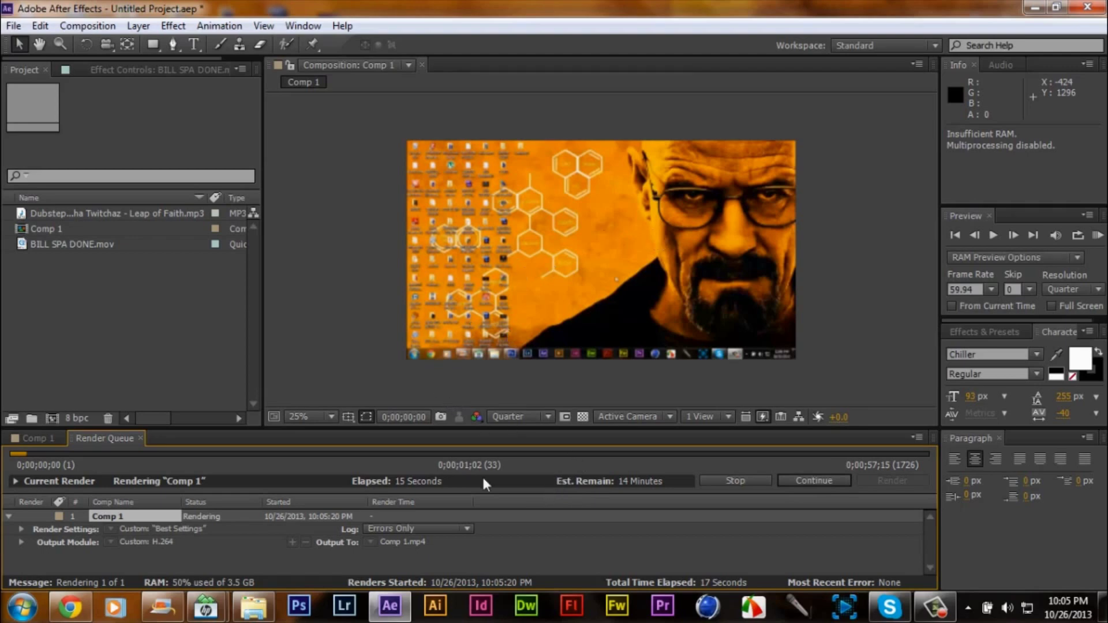
pyautogui.click(70, 611)
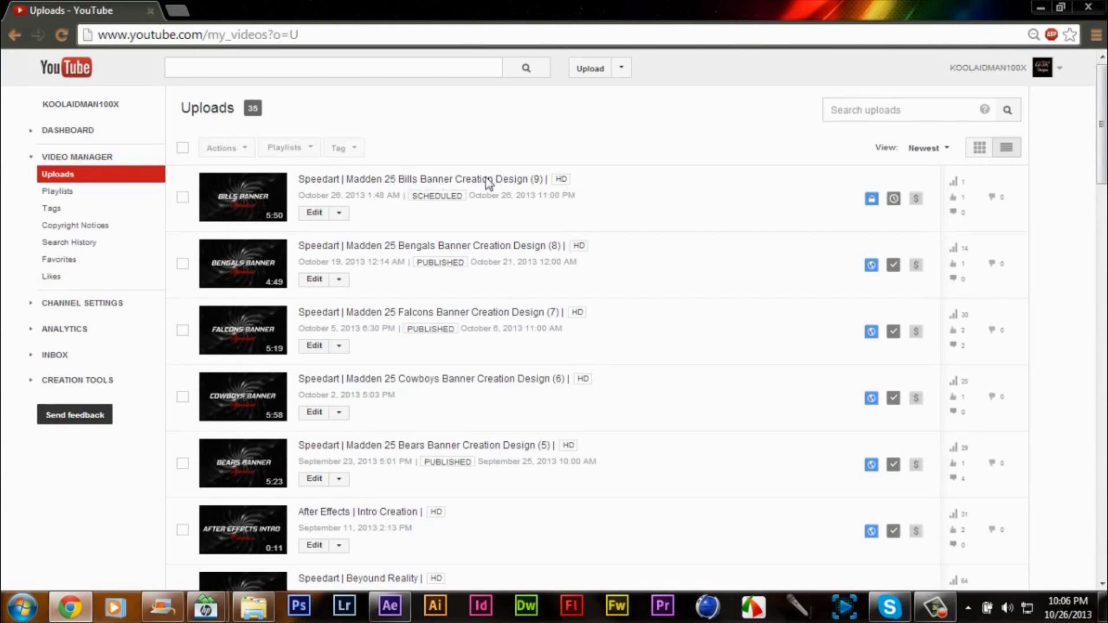
# Stop the Comp 1 render in the Render Queue and return to the YouTube Uploads list.
pyautogui.click(1042, 8)
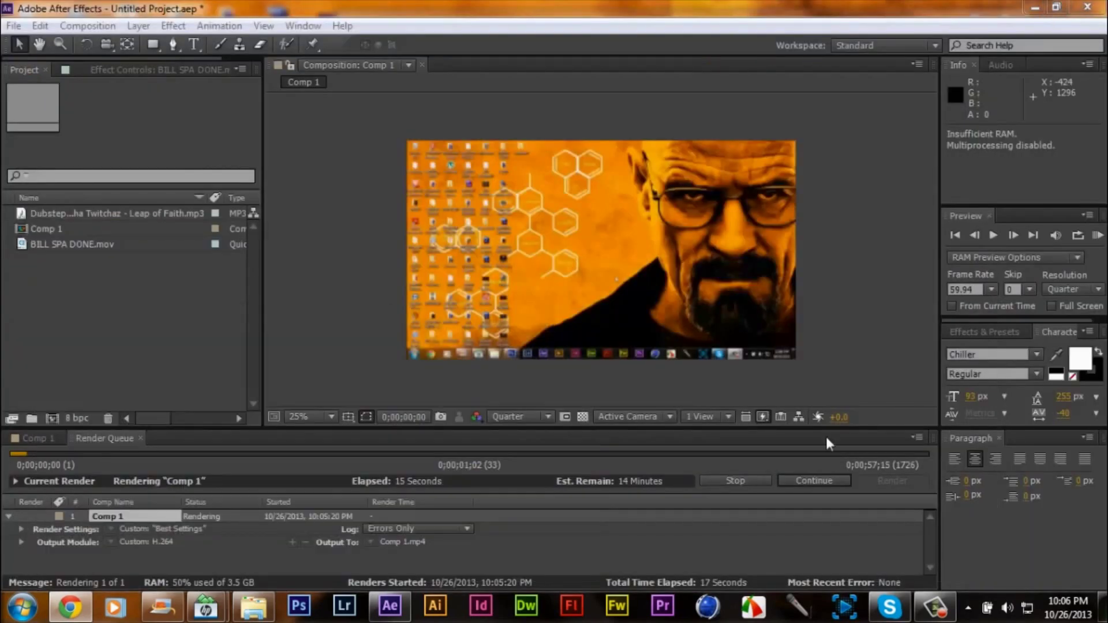
pyautogui.click(729, 478)
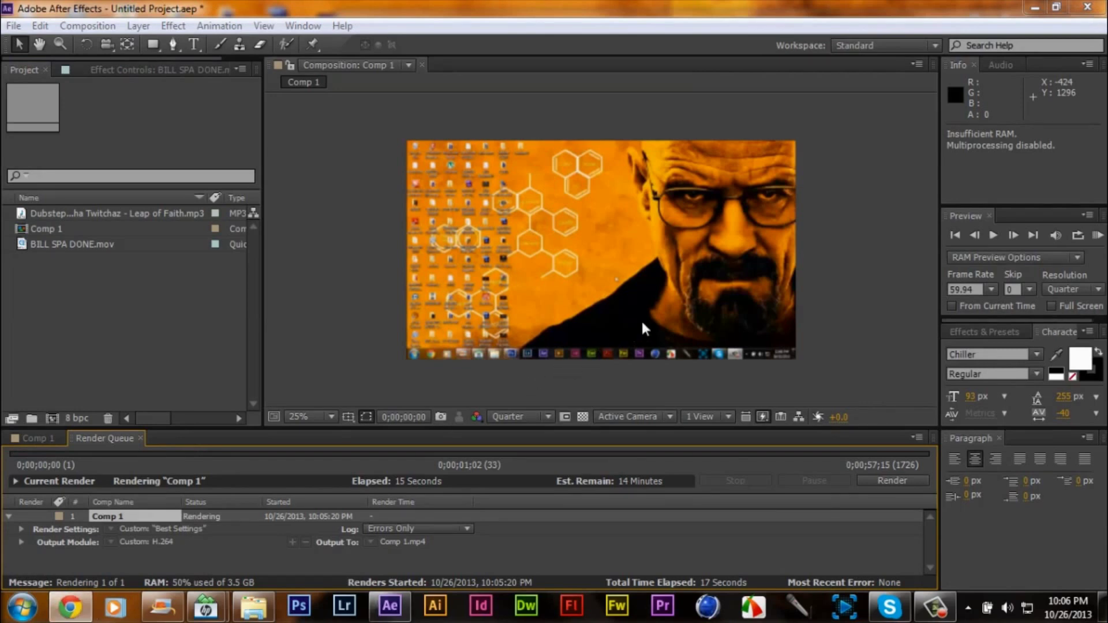
pyautogui.hotkey('alt', 'Tab')
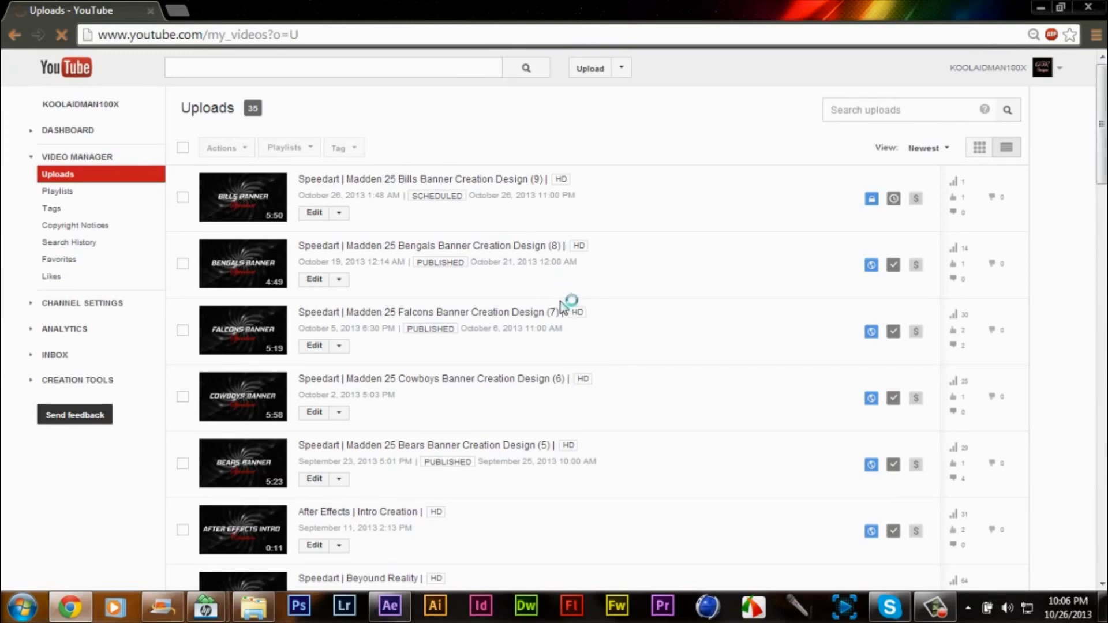
# Play 'Speedart | Madden 25 Bills Banner Creation Design (9)' from the Uploads list.
pyautogui.click(554, 311)
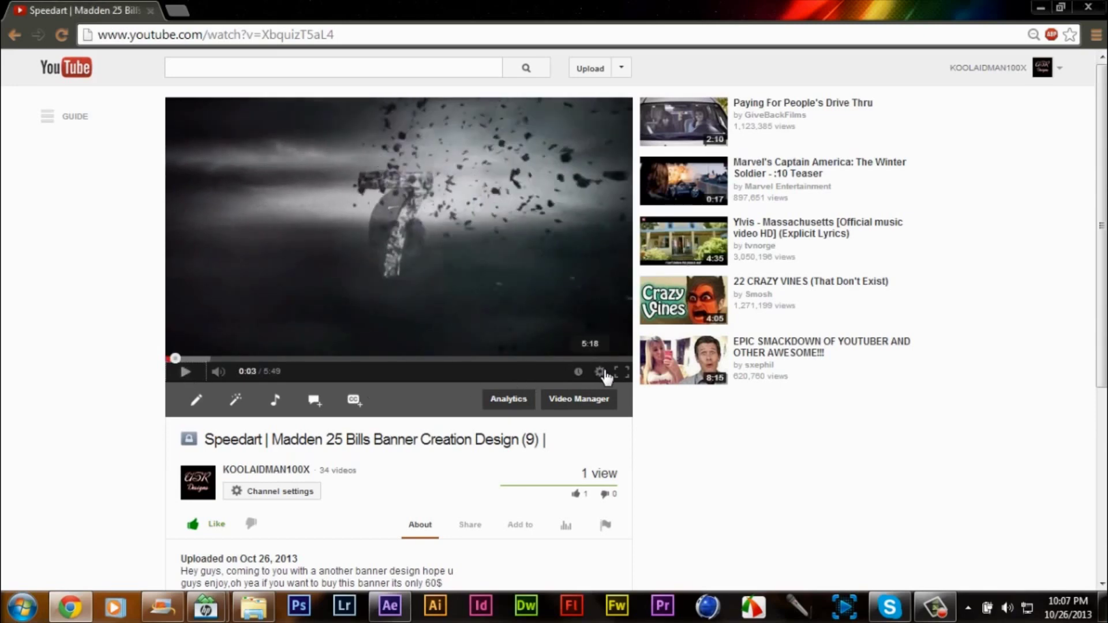
# Check the player's Quality list up to 1080p, then minimise Chrome to reveal After Effects.
pyautogui.click(600, 372)
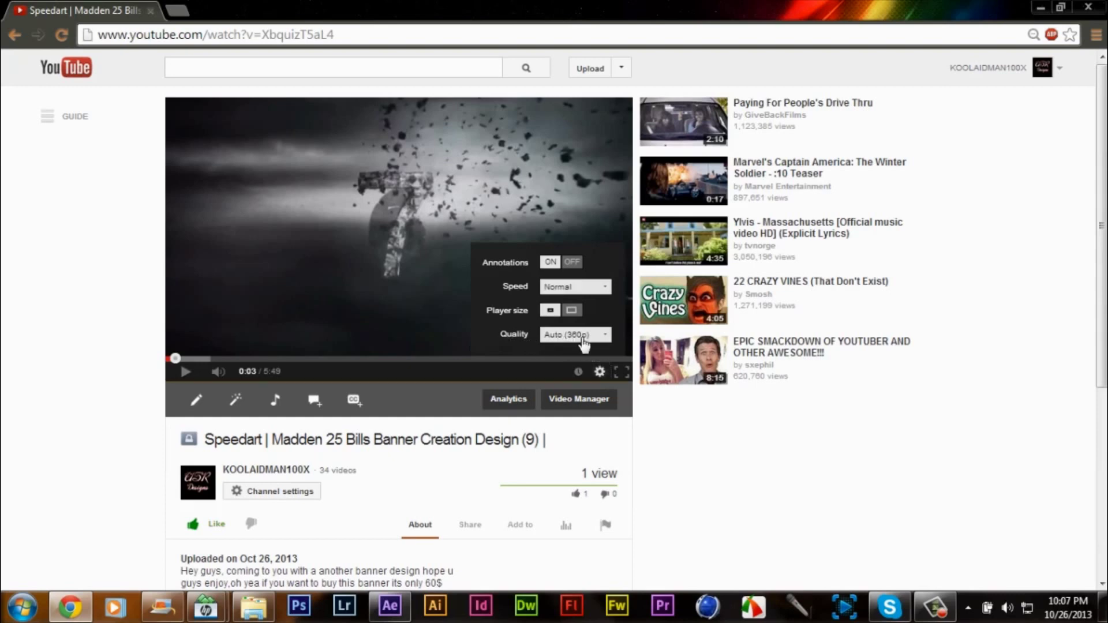
pyautogui.click(583, 336)
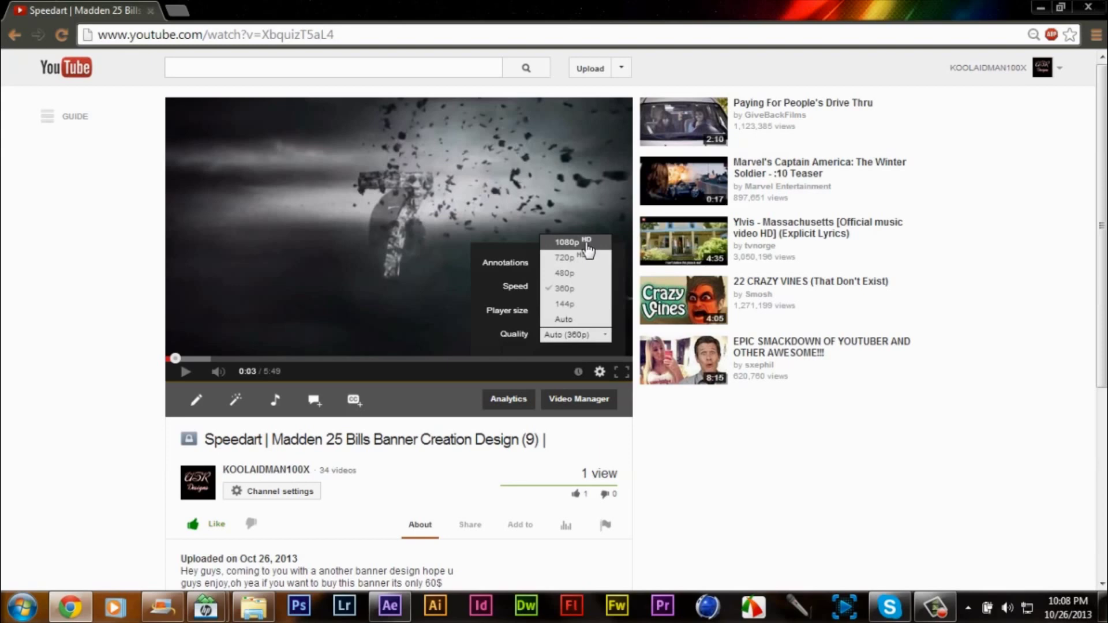
pyautogui.click(1039, 8)
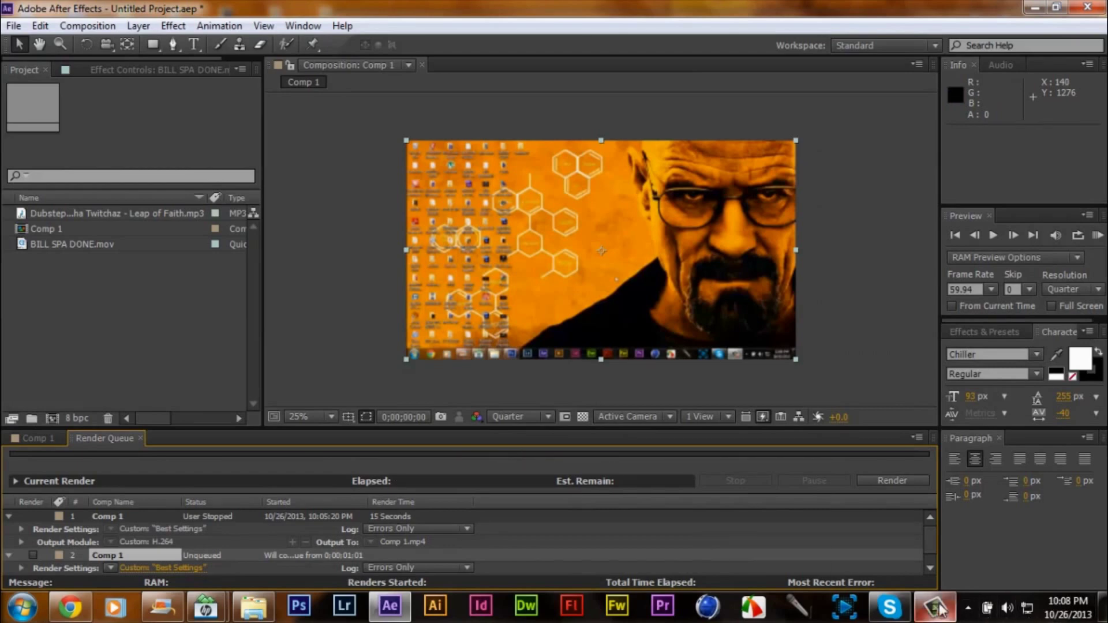
pyautogui.moveTo(939, 608)
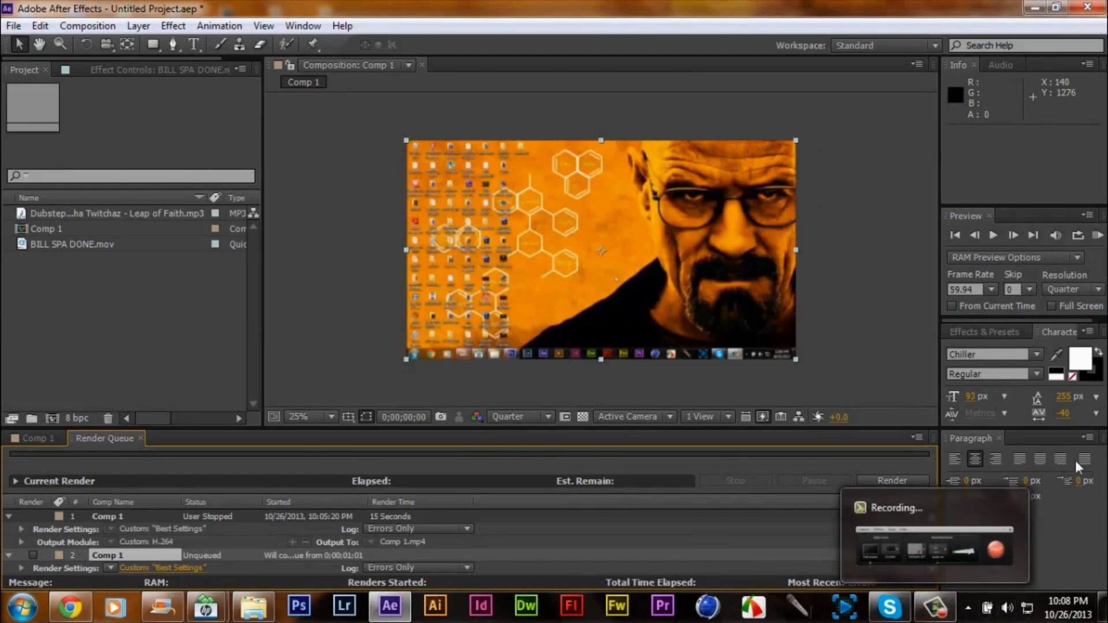